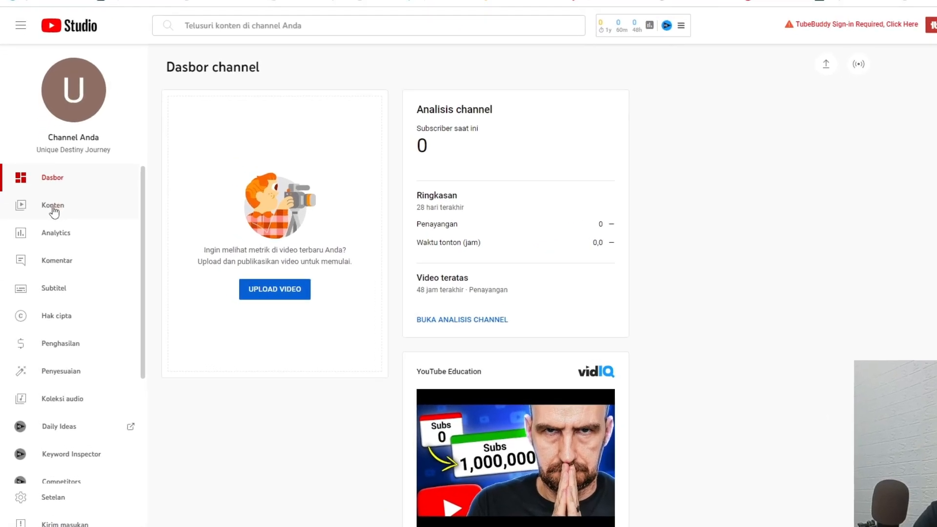
Look through the channel's content, analytics, comments, copyright and monetization pages
{"action": "left_click", "coordinate": [52, 207]}
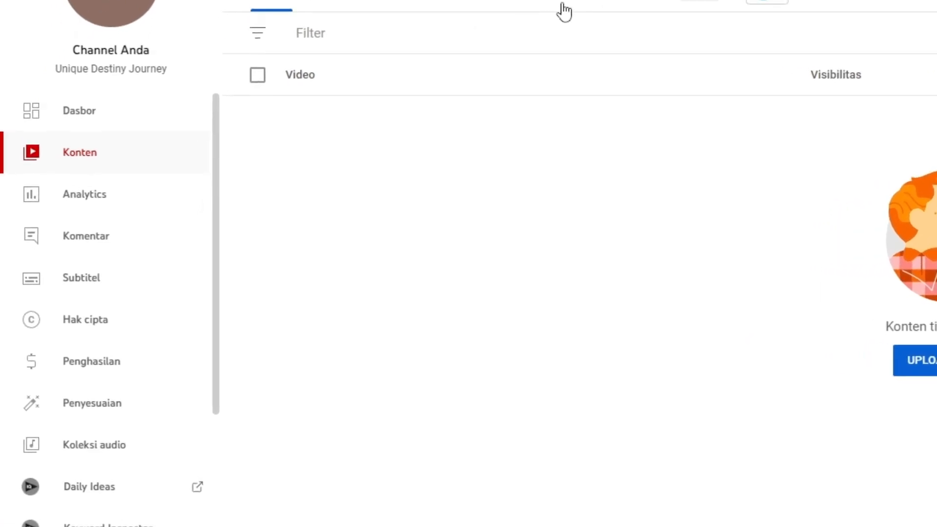
{"action": "left_click", "coordinate": [116, 192]}
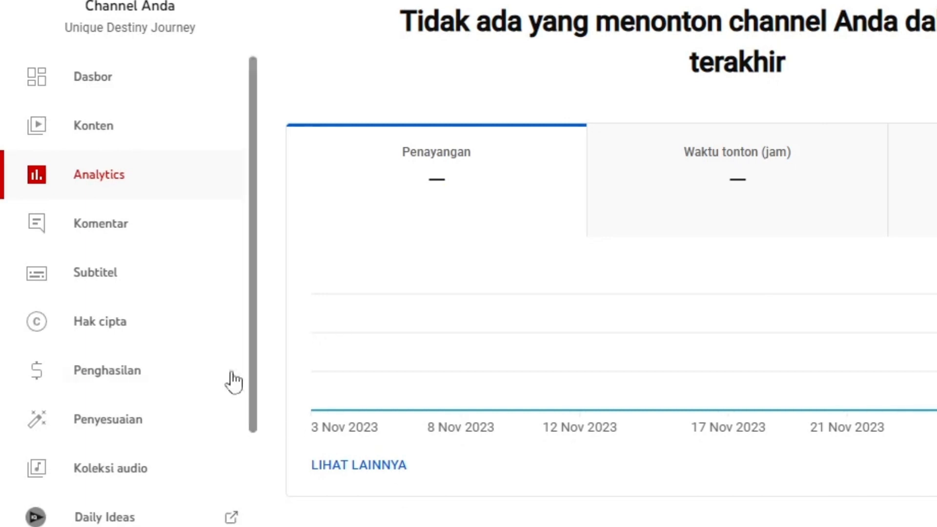
{"action": "left_click", "coordinate": [119, 239]}
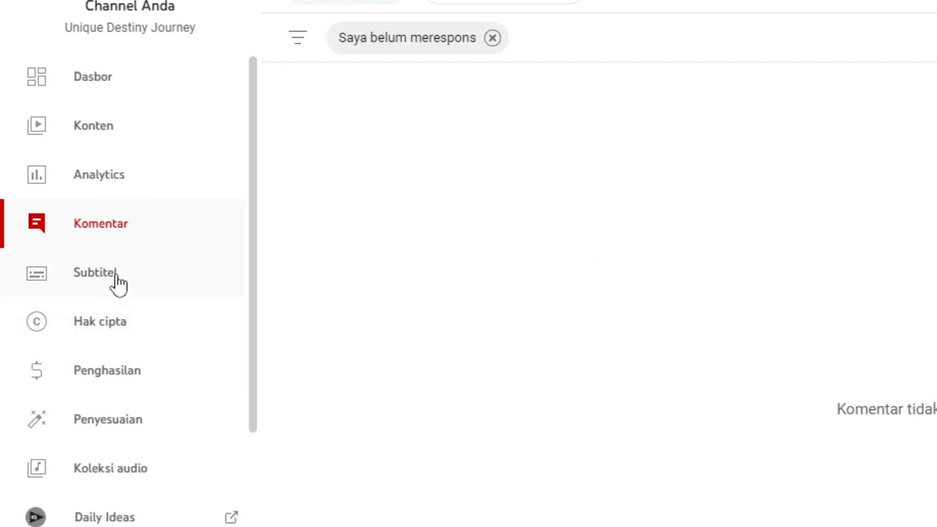
{"action": "left_click", "coordinate": [121, 332]}
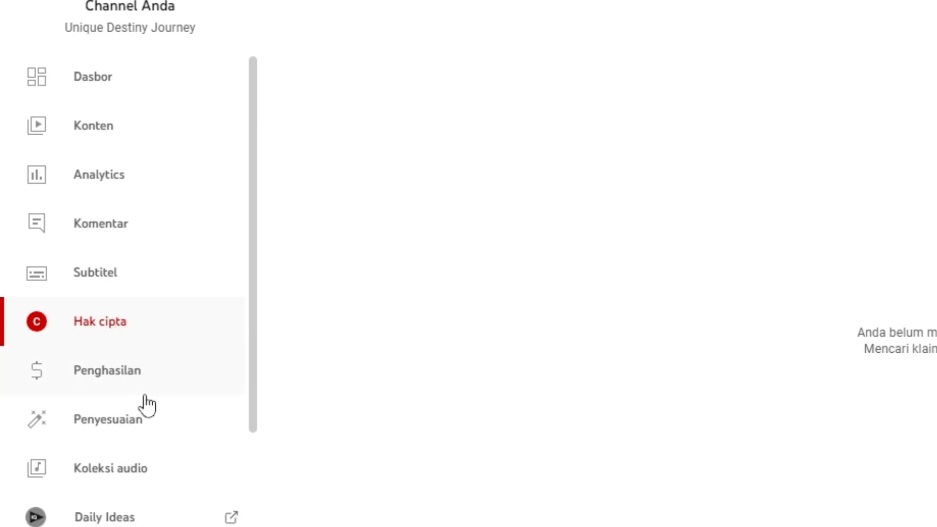
{"action": "left_click", "coordinate": [110, 386]}
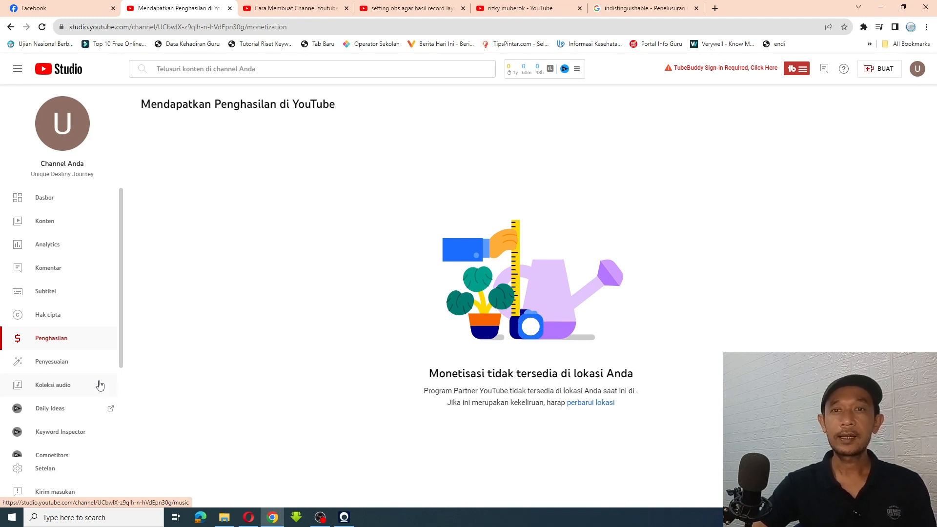
Review the channel customization's layout and branding options, check the public channel page, and return to the customization page
{"action": "left_click", "coordinate": [59, 366]}
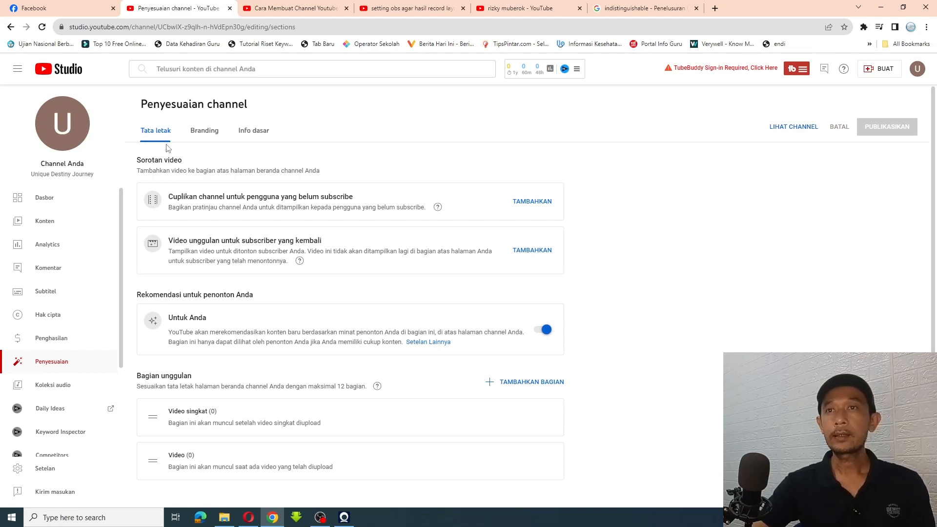
{"action": "left_click", "coordinate": [205, 139]}
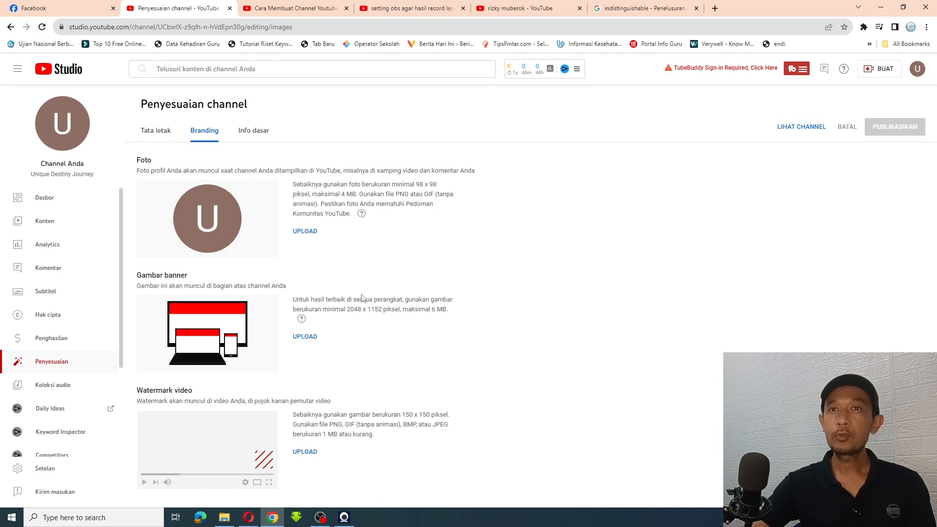
{"action": "left_click", "coordinate": [68, 124]}
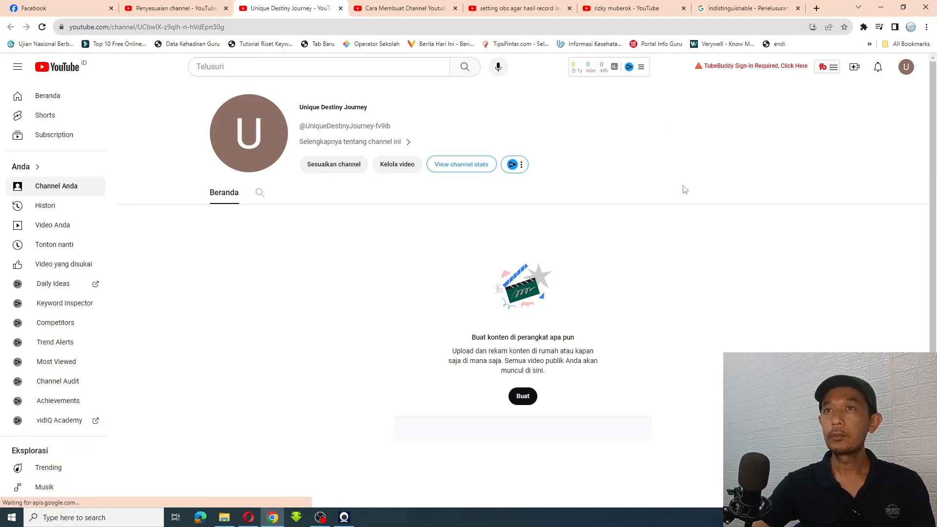
{"action": "left_click", "coordinate": [180, 13]}
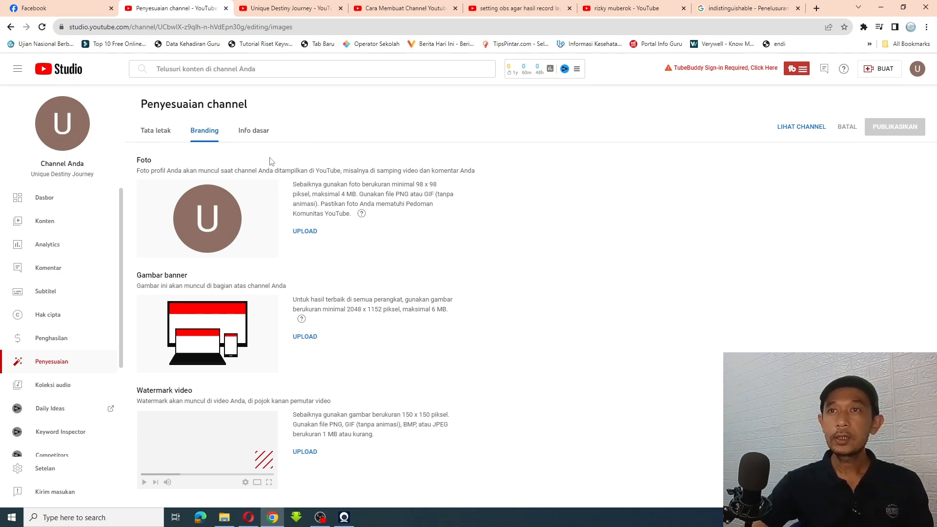
{"action": "left_click", "coordinate": [260, 134]}
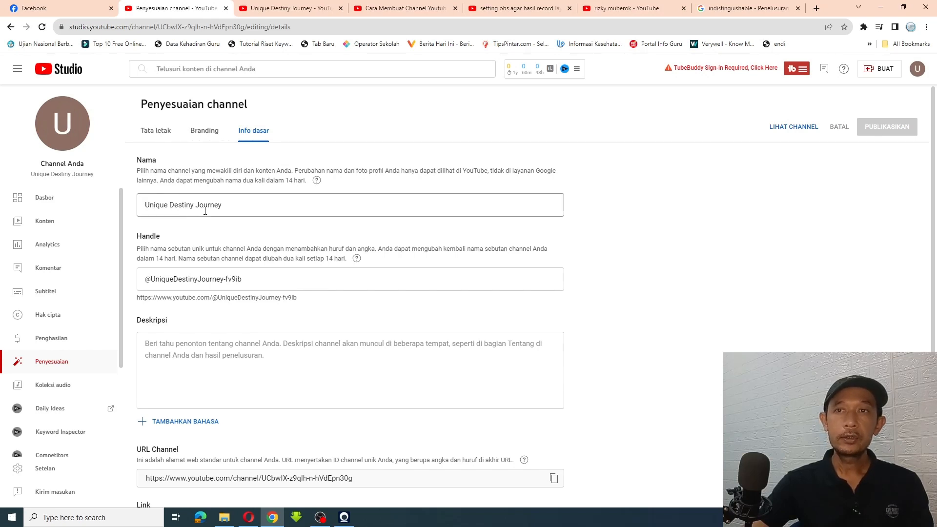
{"action": "left_click", "coordinate": [220, 201]}
{"action": "left_click", "coordinate": [228, 206]}
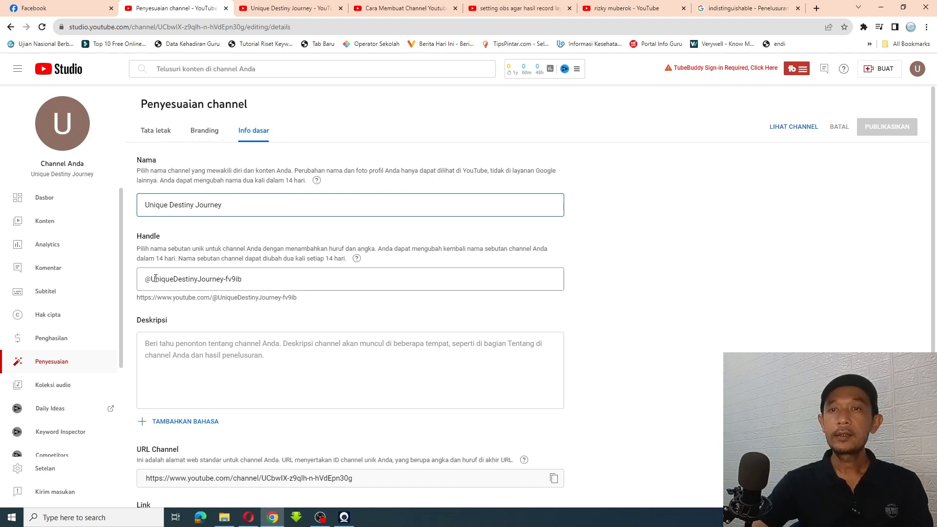
{"action": "left_click_drag", "start_coordinate": [225, 279], "coordinate": [290, 267]}
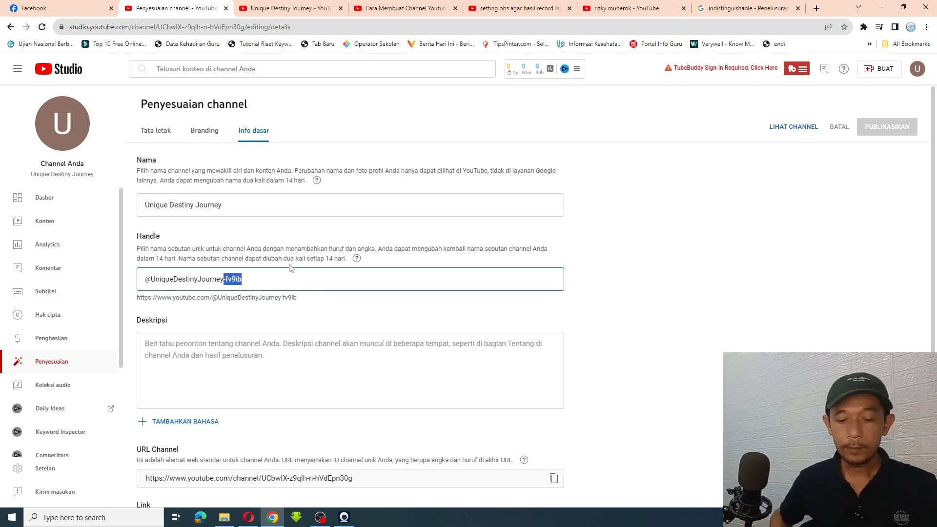
{"action": "type", "text": "01"}
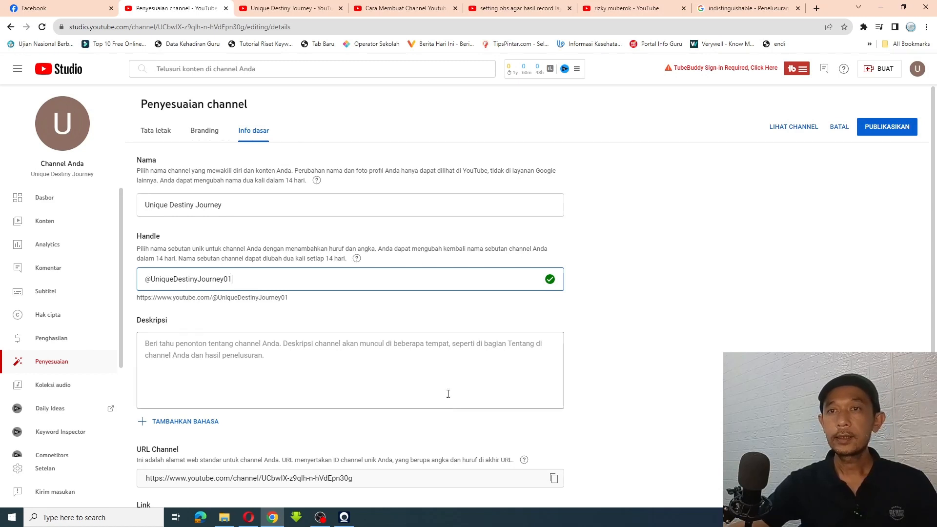
Enter the channel description "Channel ini berisi tentang konten unik dari segala penjuru dunia"
{"action": "left_click", "coordinate": [367, 370]}
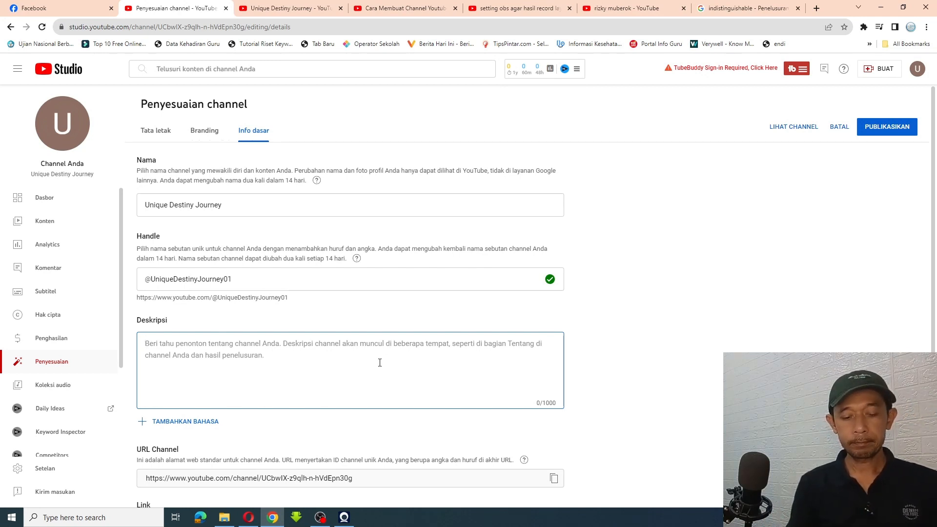
{"action": "type", "text": "V"}
{"action": "key", "text": "BackSpace"}
{"action": "type", "text": "Cha"}
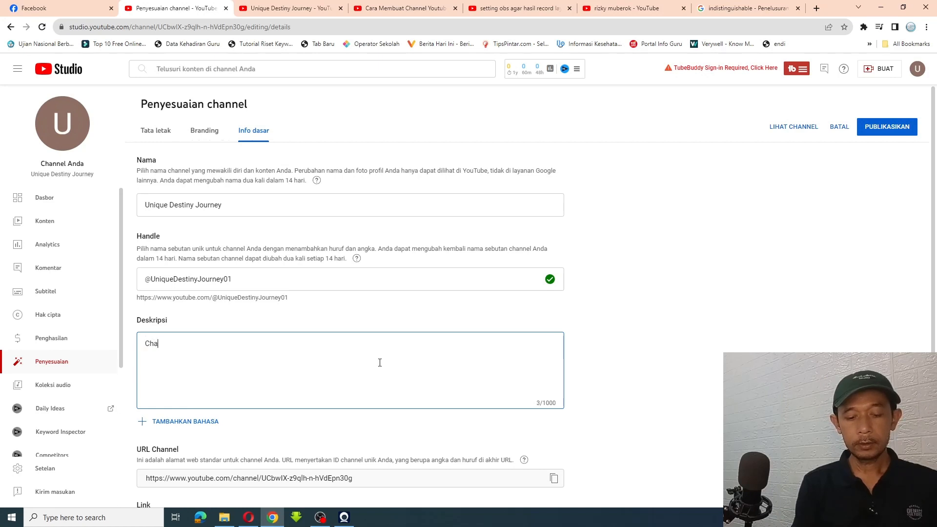
{"action": "type", "text": "nnel ini "}
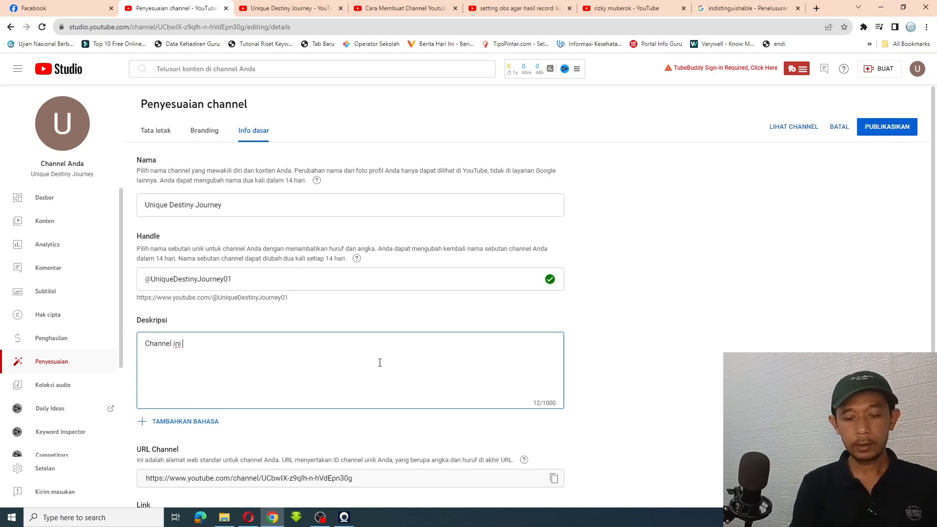
{"action": "type", "text": "berisi tentang k"}
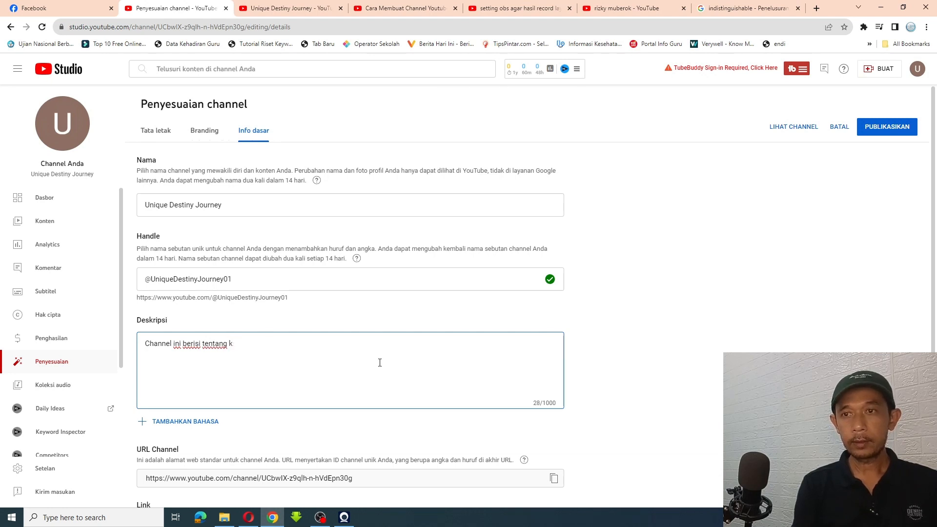
{"action": "type", "text": "nonten "}
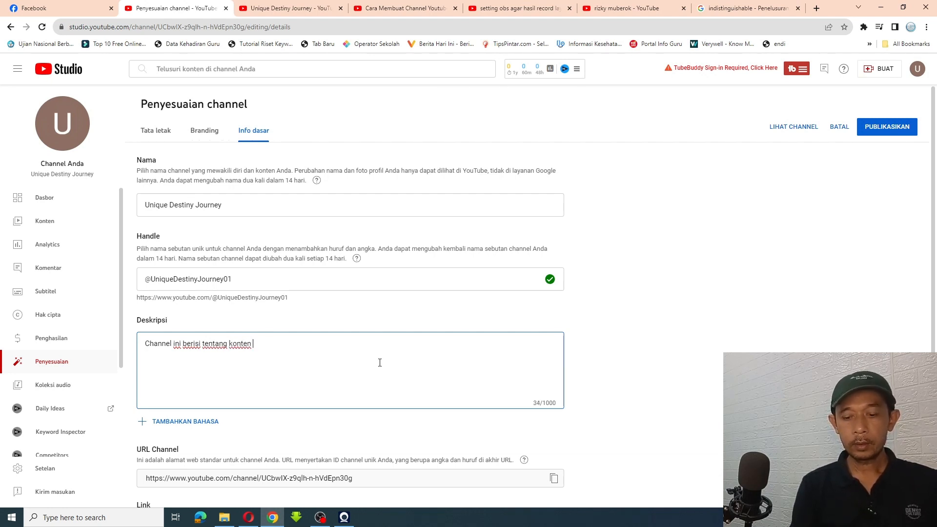
{"action": "type", "text": "unik dari "}
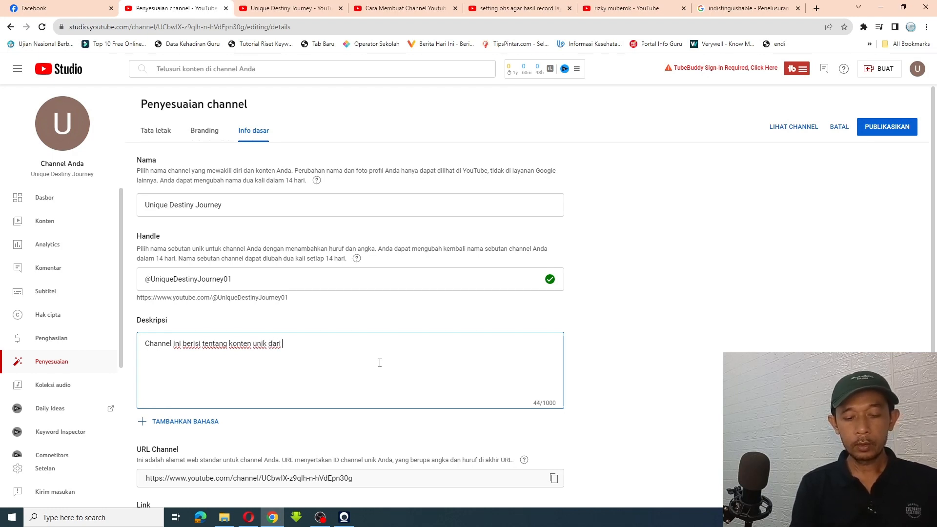
{"action": "type", "text": "segala"}
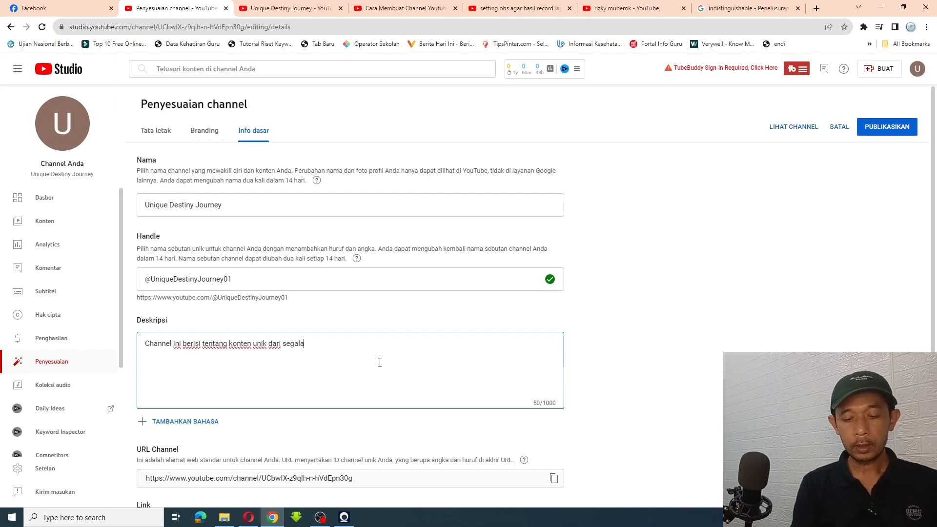
{"action": "type", "text": " penjuru "}
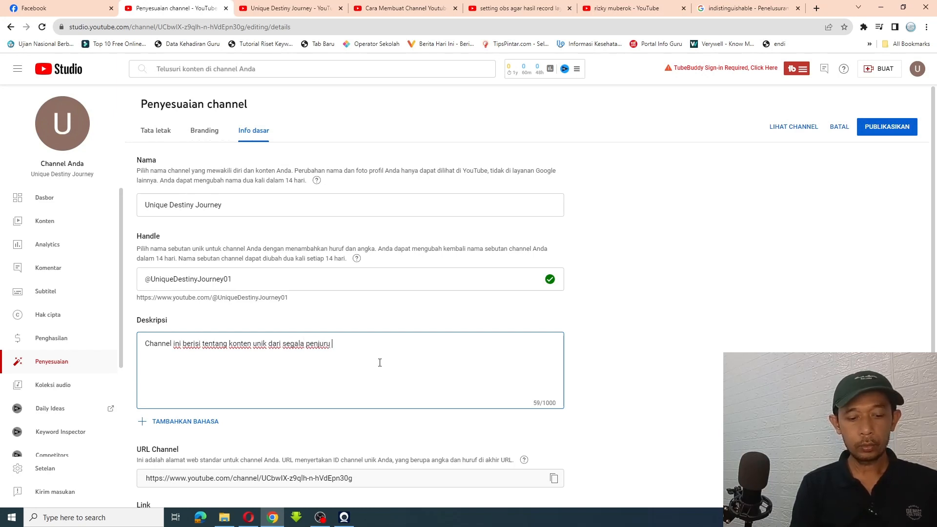
{"action": "type", "text": "dunia,"}
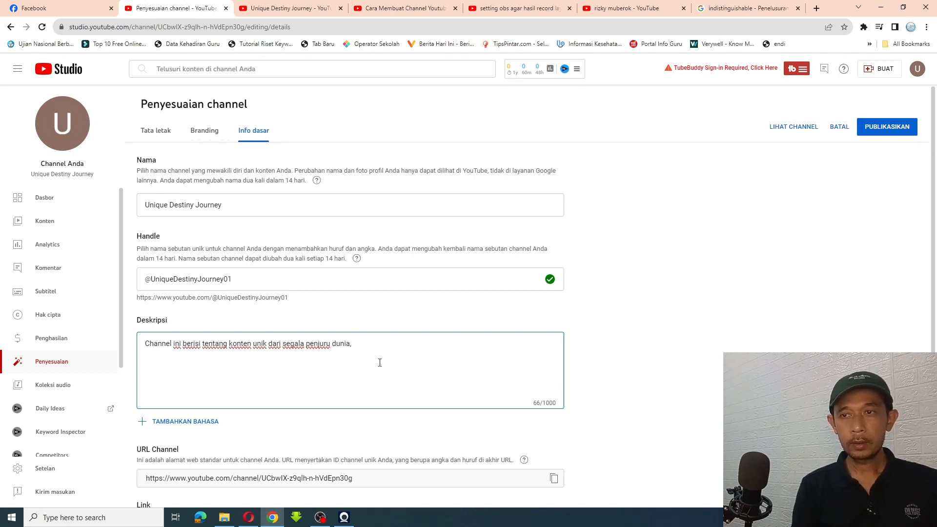
{"action": "key", "text": "BackSpace"}
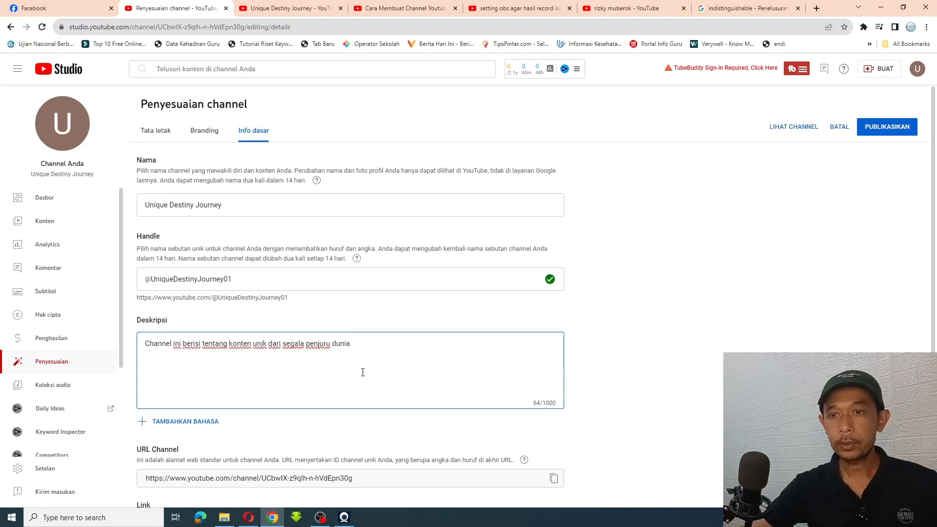
Check the link and contact email fields, leave them empty, and publish the basic info changes
{"action": "scroll", "coordinate": [371, 374], "scroll_direction": "down", "scroll_amount": 3}
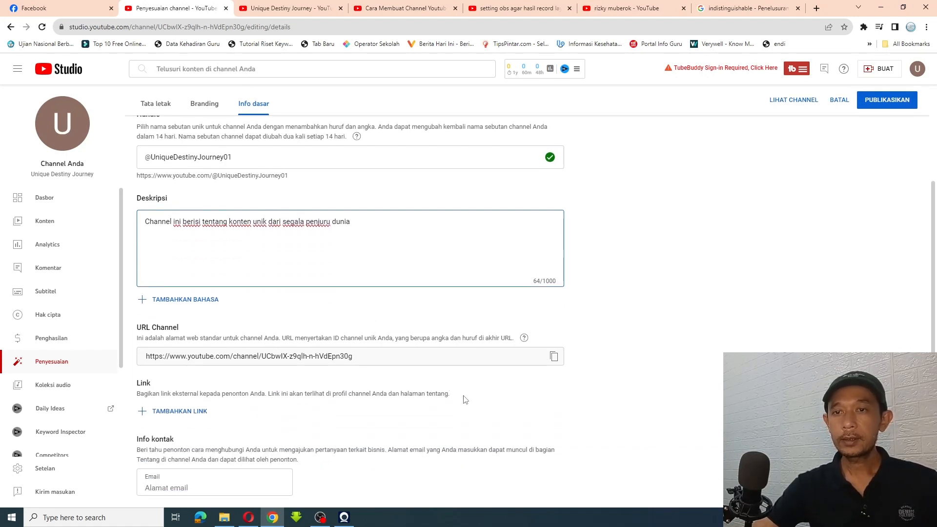
{"action": "left_click", "coordinate": [190, 486]}
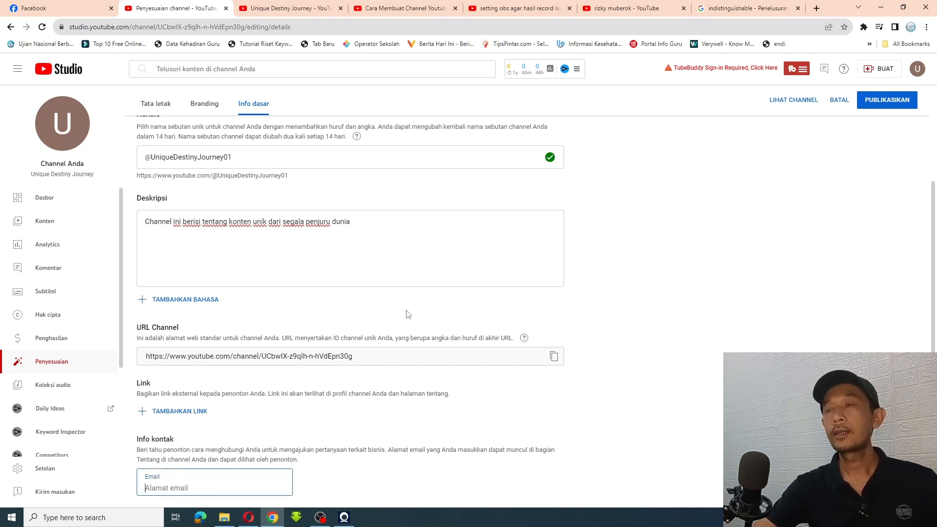
{"action": "scroll", "coordinate": [419, 304], "scroll_direction": "up", "scroll_amount": 3}
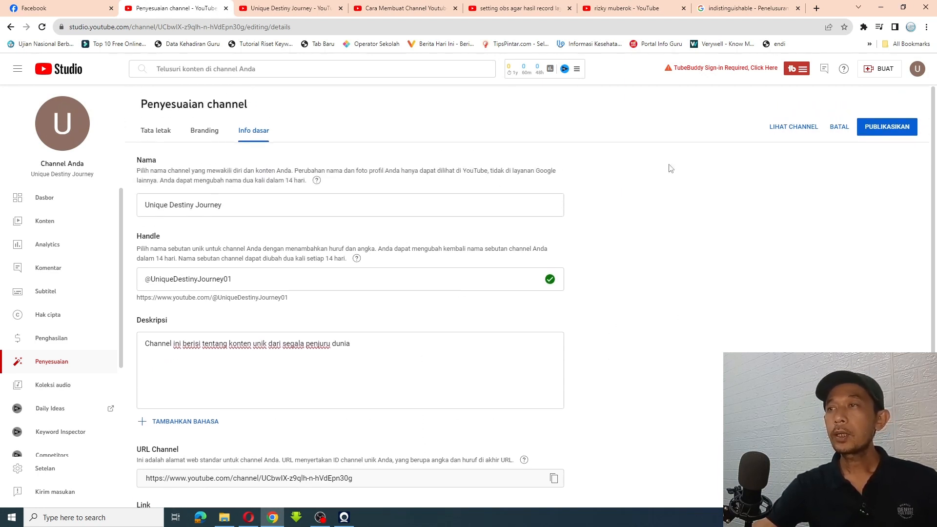
{"action": "left_click", "coordinate": [891, 133]}
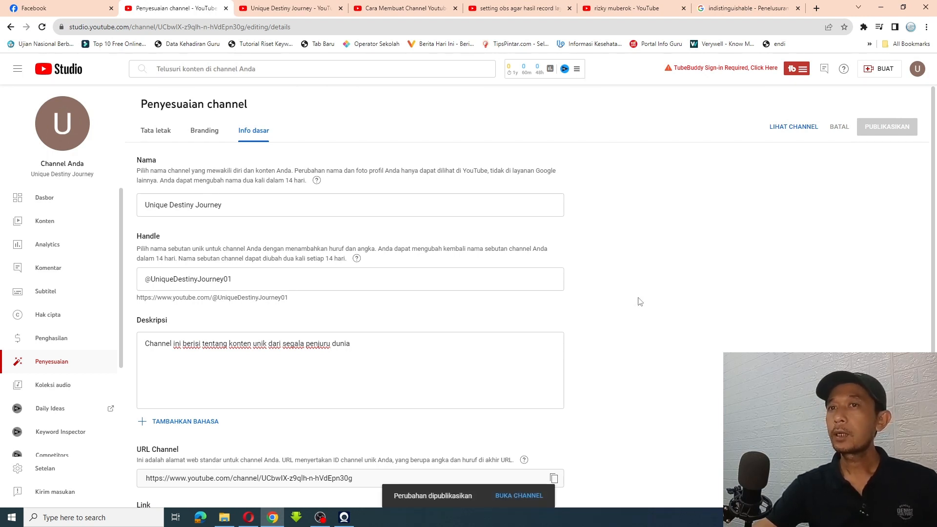
Open the channel settings and examine the default currency choices, keeping USD (Dolar Amerika Serikat)
{"action": "scroll", "coordinate": [639, 302], "scroll_direction": "down", "scroll_amount": 2}
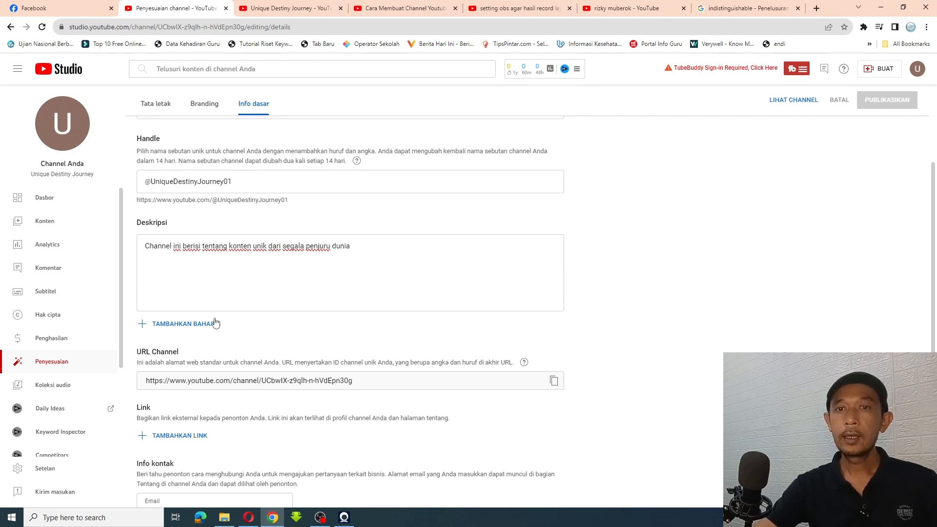
{"action": "scroll", "coordinate": [80, 320], "scroll_direction": "down", "scroll_amount": 2}
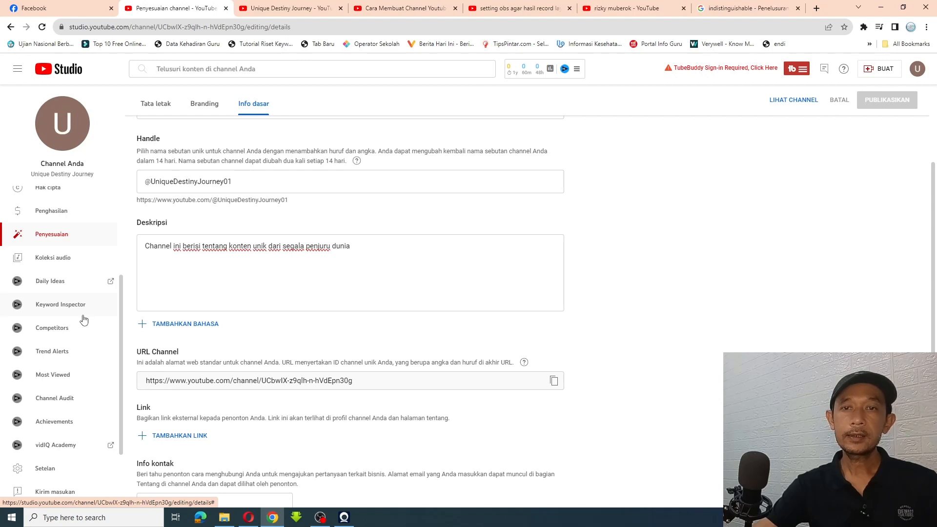
{"action": "left_click", "coordinate": [50, 467]}
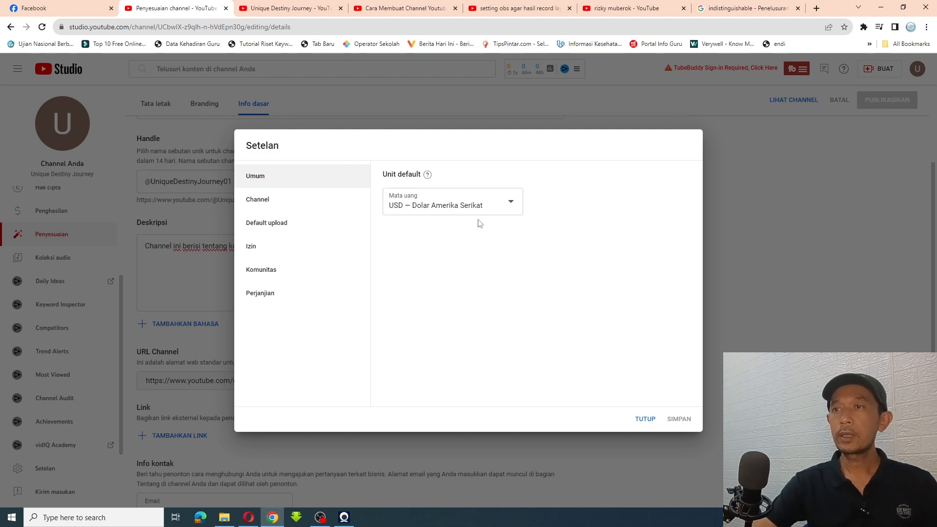
{"action": "left_click", "coordinate": [512, 208]}
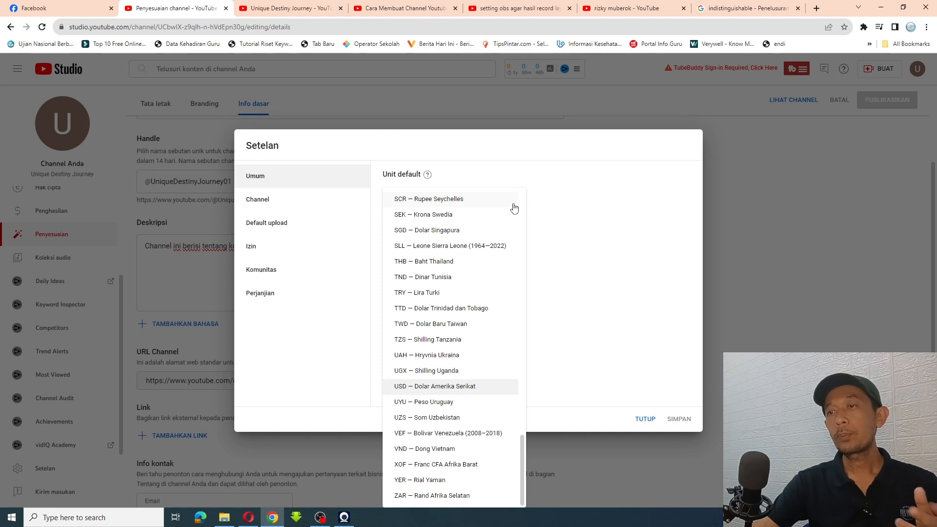
{"action": "left_click", "coordinate": [562, 205]}
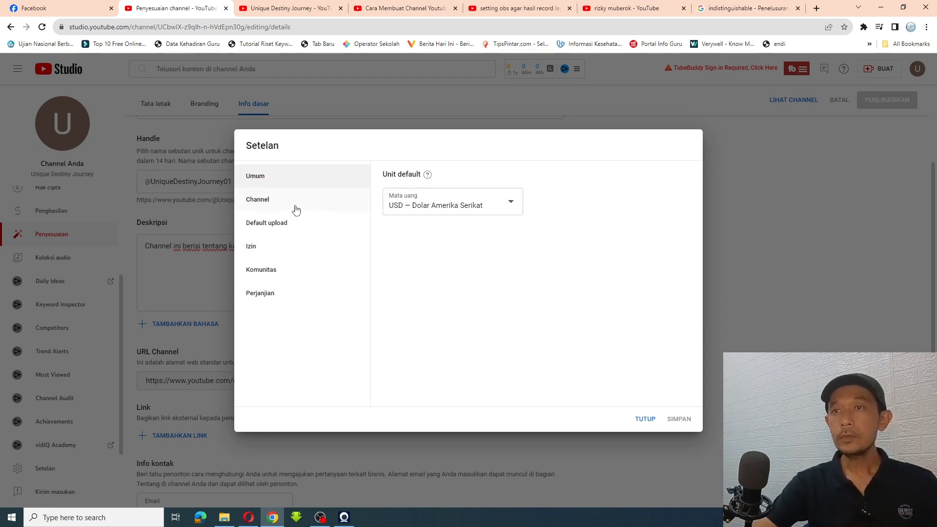
Set the country of residence in the channel's basic info settings to Indonesia
{"action": "left_click", "coordinate": [259, 202]}
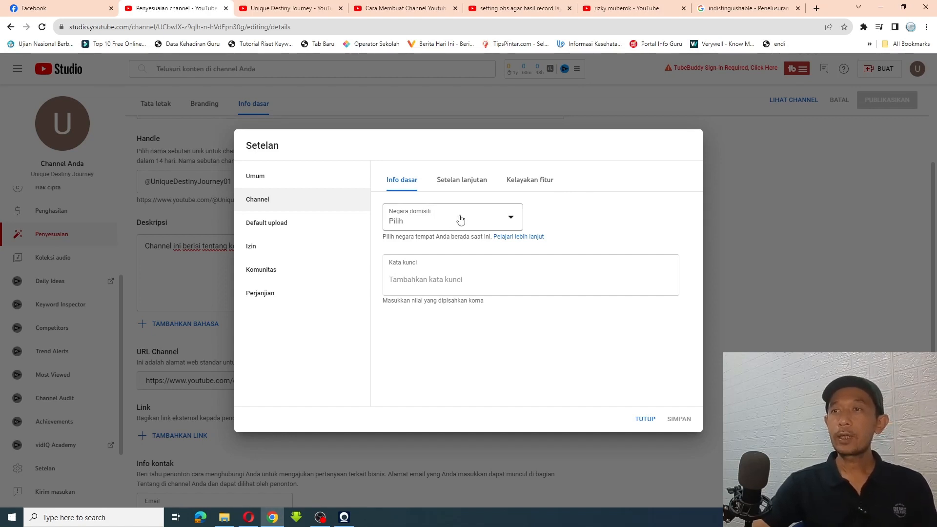
{"action": "left_click", "coordinate": [510, 225]}
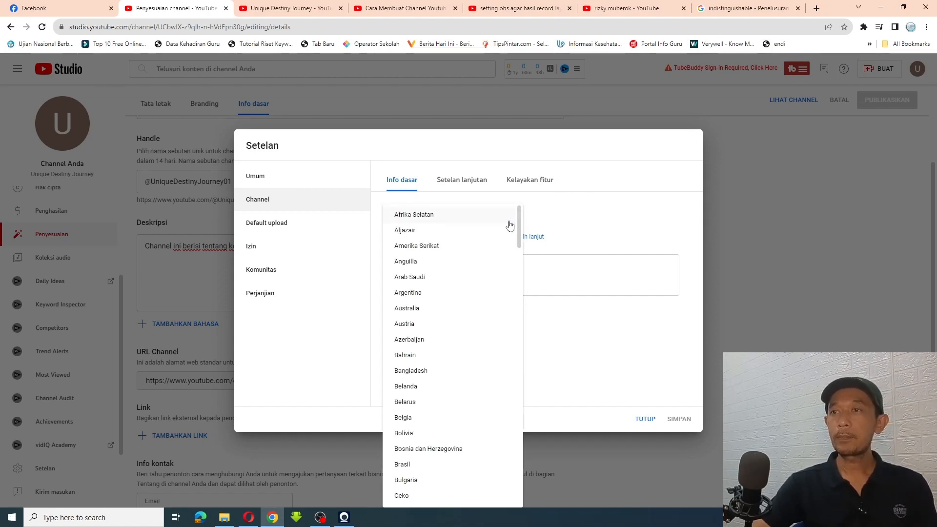
{"action": "scroll", "coordinate": [476, 292], "scroll_direction": "down", "scroll_amount": 12}
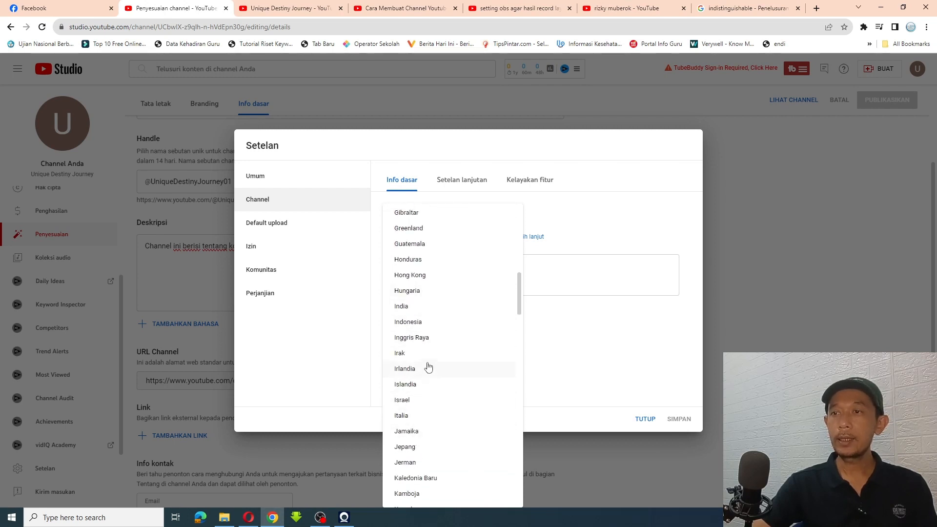
{"action": "left_click", "coordinate": [418, 326]}
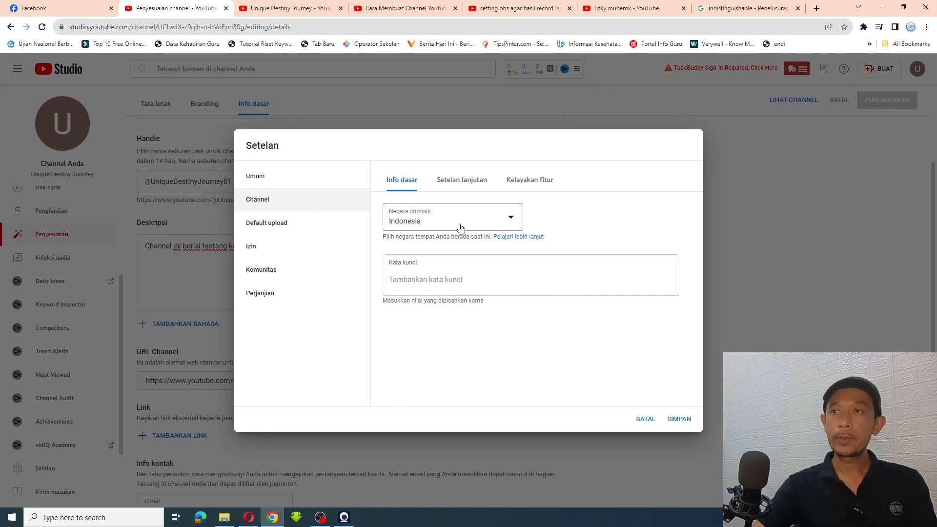
Add the channel keywords "kejadian unik", "negara unik" and "hal-hal unik"
{"action": "left_click", "coordinate": [466, 278]}
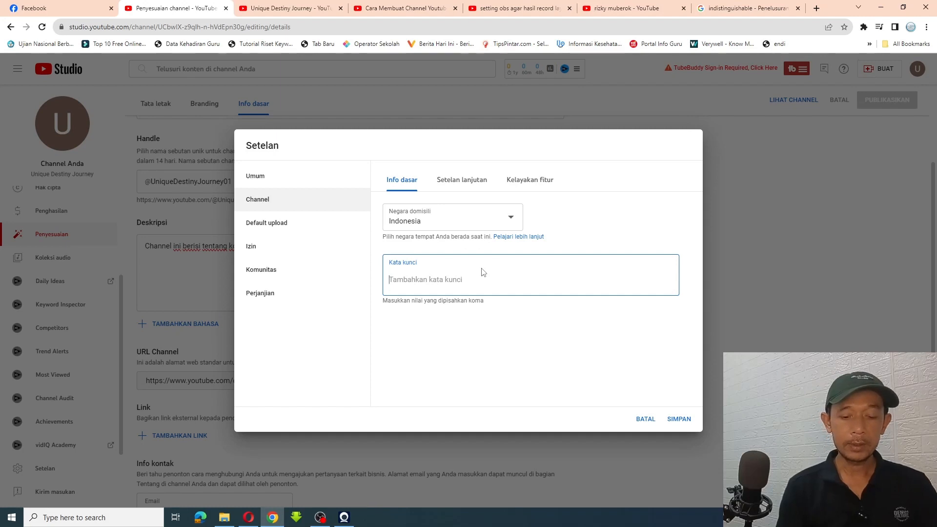
{"action": "type", "text": "kejadia"}
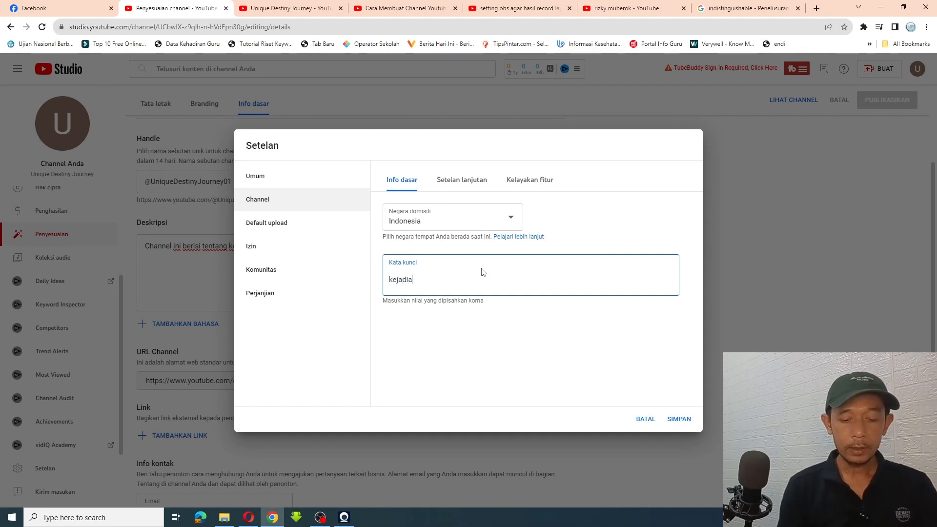
{"action": "type", "text": "n unik,"}
{"action": "type", "text": "negara uni"}
{"action": "type", "text": "k"}
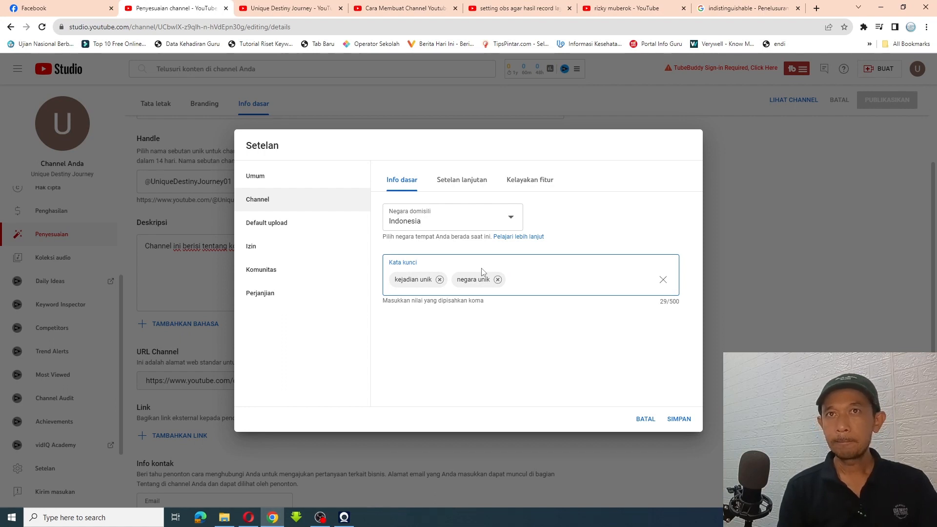
{"action": "type", "text": ",ha"}
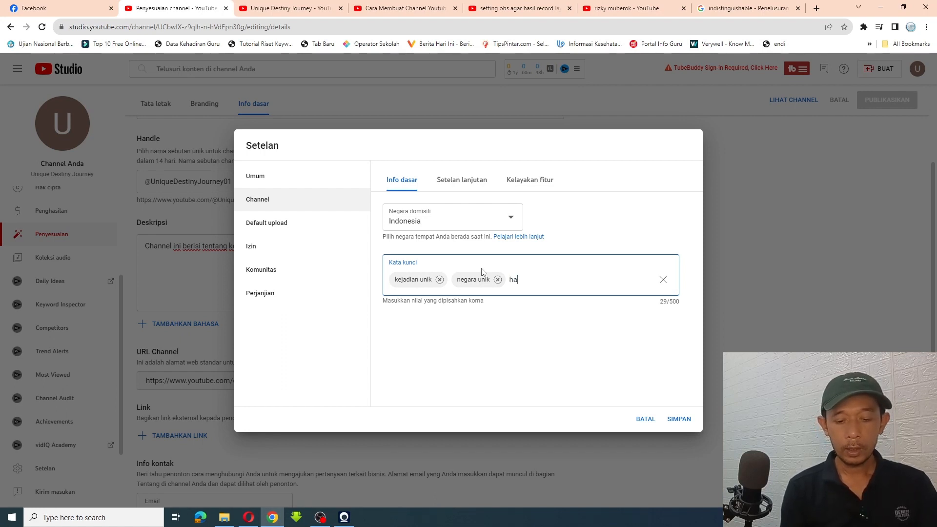
{"action": "type", "text": "l-hal i"}
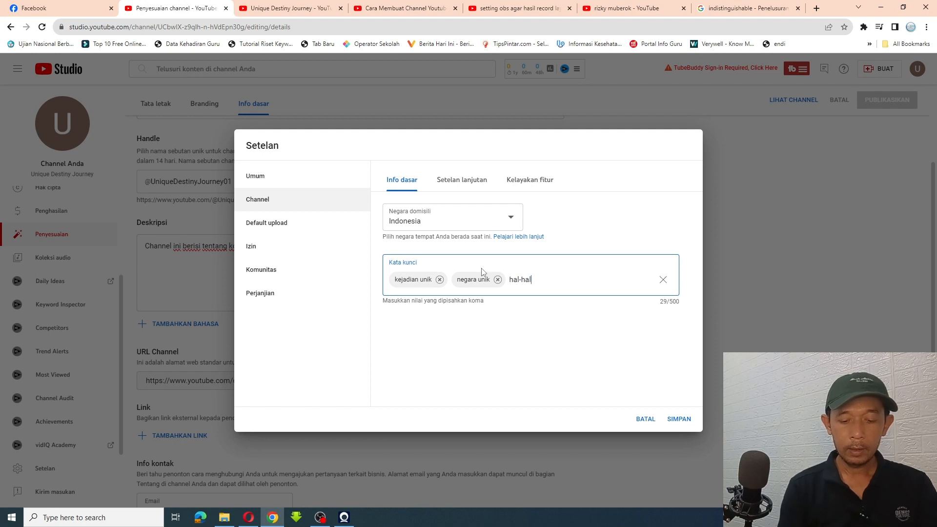
{"action": "type", "text": "nk"}
{"action": "key", "text": "BackSpace"}
{"action": "type", "text": "unik,"}
Add the further channel keywords "negara paling kaya", "negara paling miskin" and "negara penduduknya paling cantik"
{"action": "type", "text": "negara paling kaya,negara "}
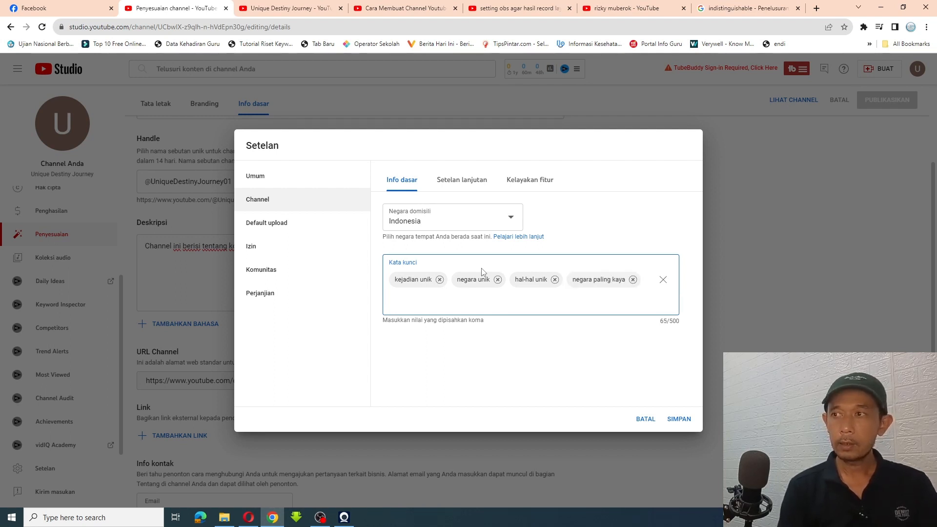
{"action": "type", "text": "pal"}
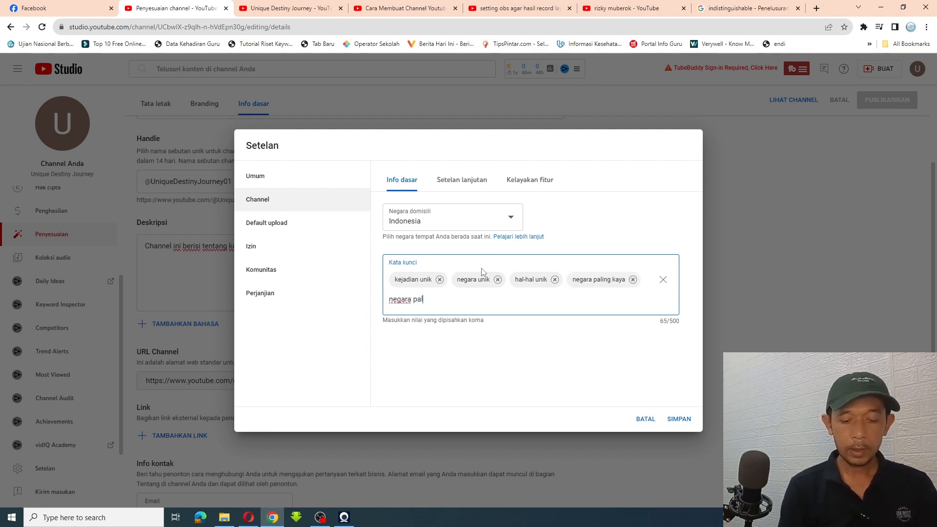
{"action": "type", "text": "ing miskin"}
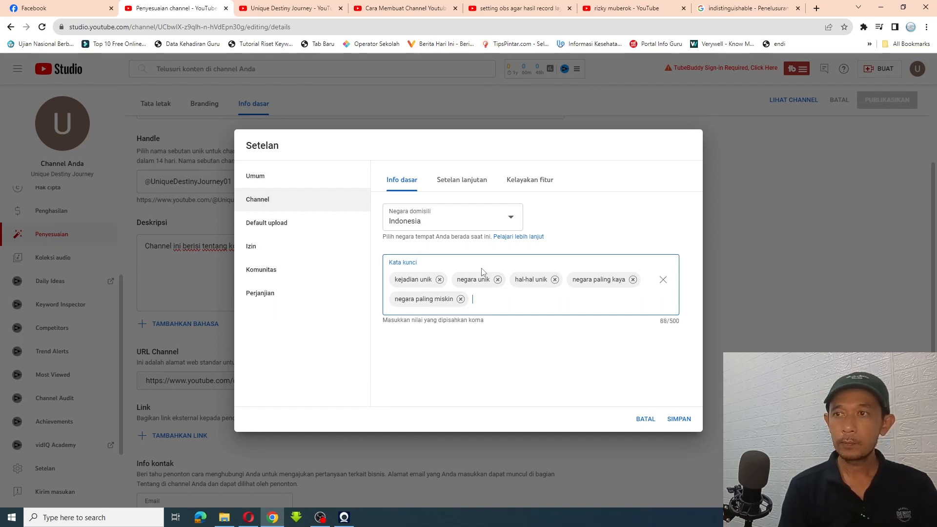
{"action": "type", "text": ",negara p"}
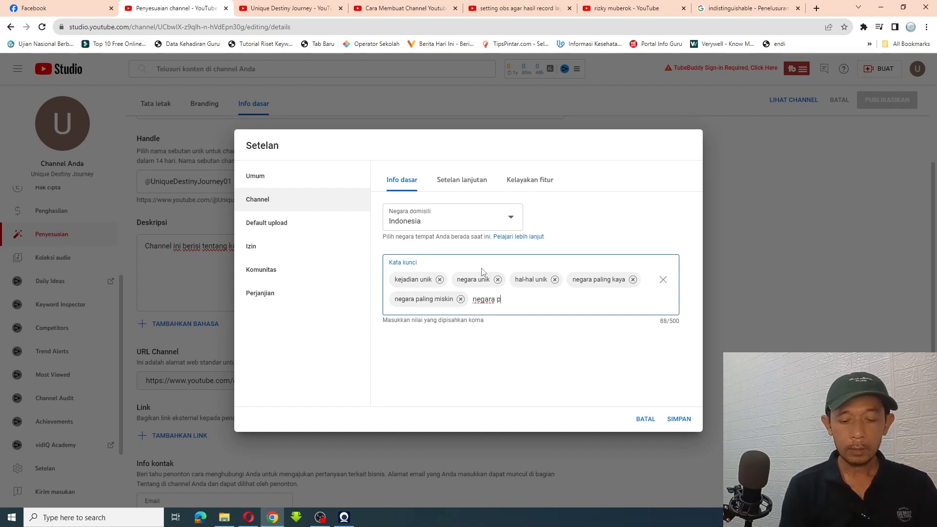
{"action": "type", "text": "enduduknta"}
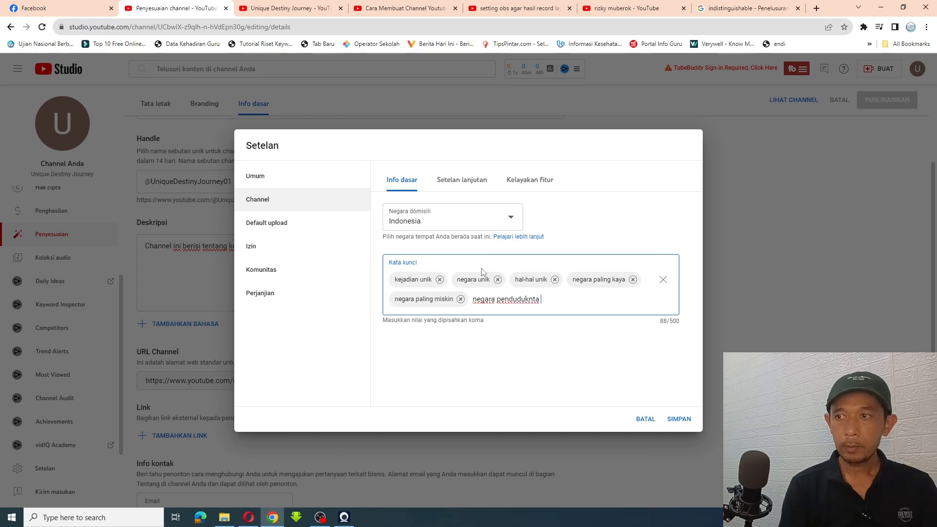
{"action": "key", "text": "BackSpace"}
{"action": "key", "text": "BackSpace"}
{"action": "type", "text": "ya "}
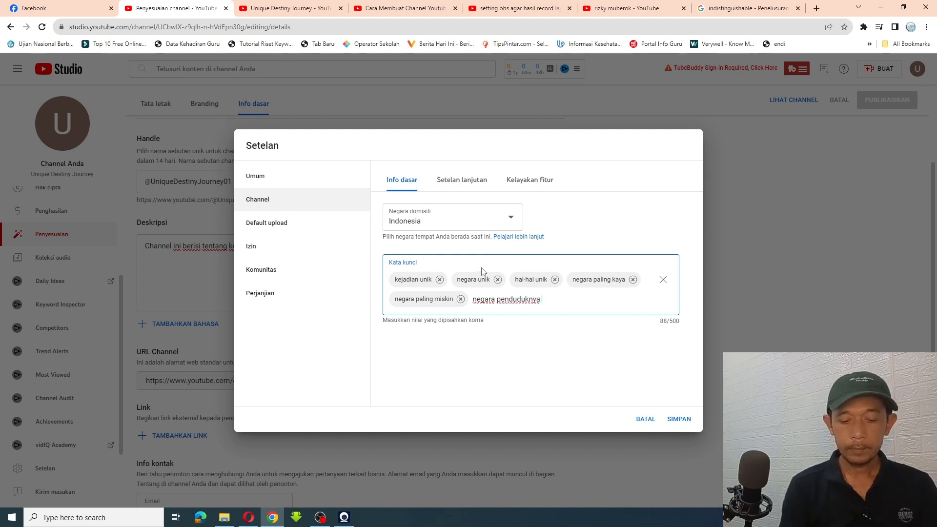
{"action": "type", "text": "paling cantik"}
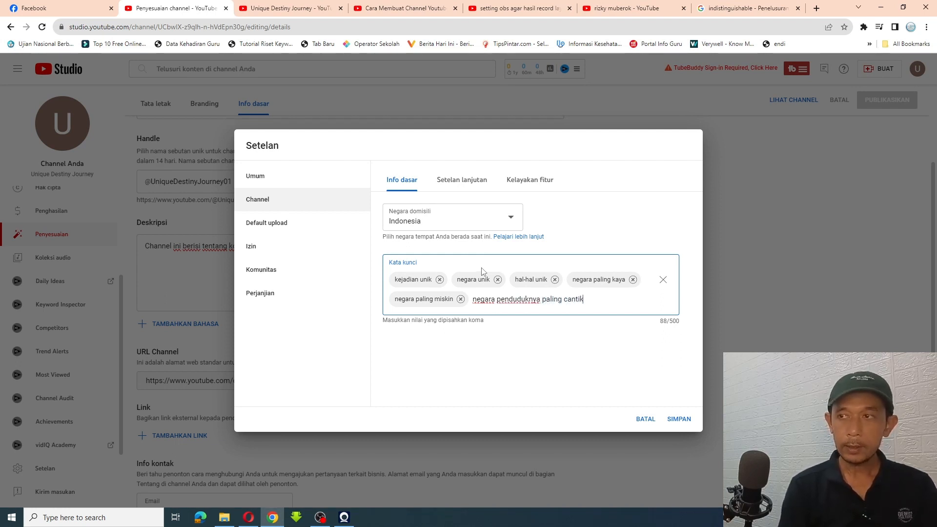
{"action": "key", "text": "Return"}
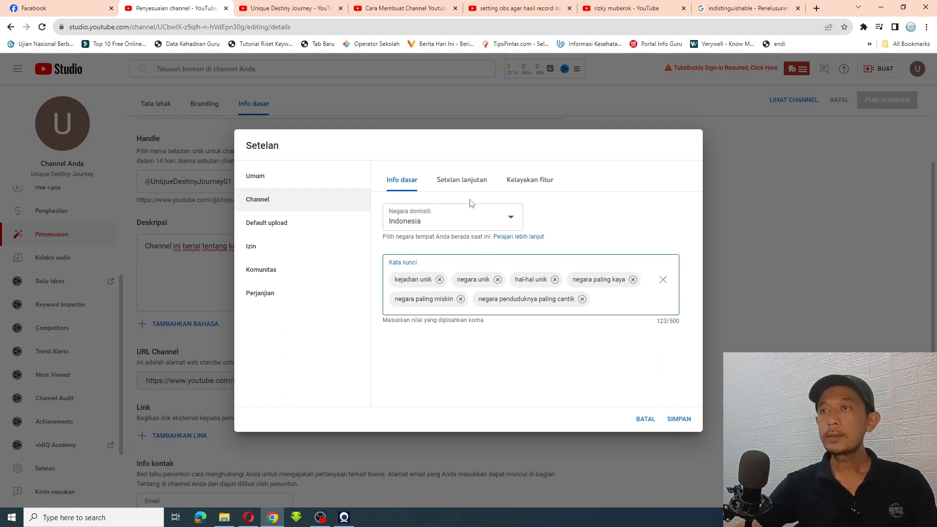
Enable "Jangan tampilkan kata-kata yang berpotensi tidak pantas" in the advanced channel settings, and review the remaining options and feature eligibility
{"action": "left_click", "coordinate": [464, 184]}
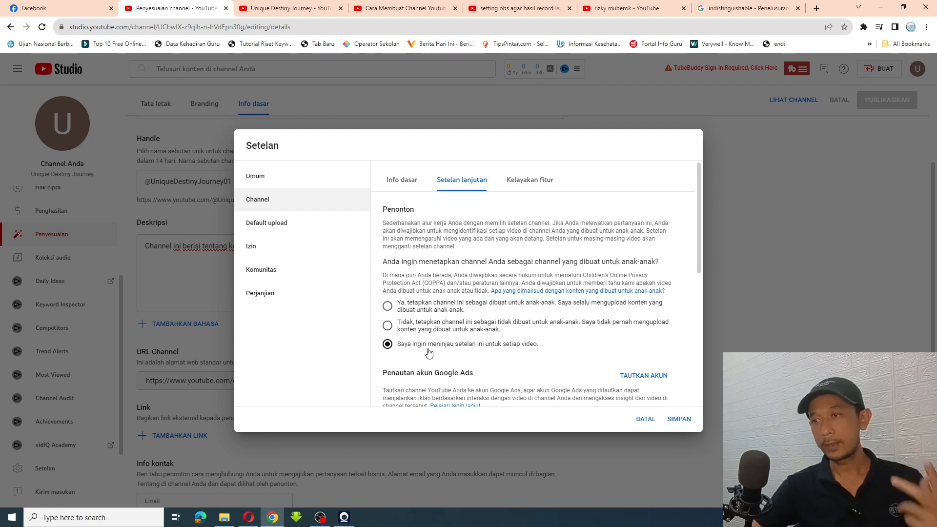
{"action": "scroll", "coordinate": [509, 339], "scroll_direction": "down", "scroll_amount": 2}
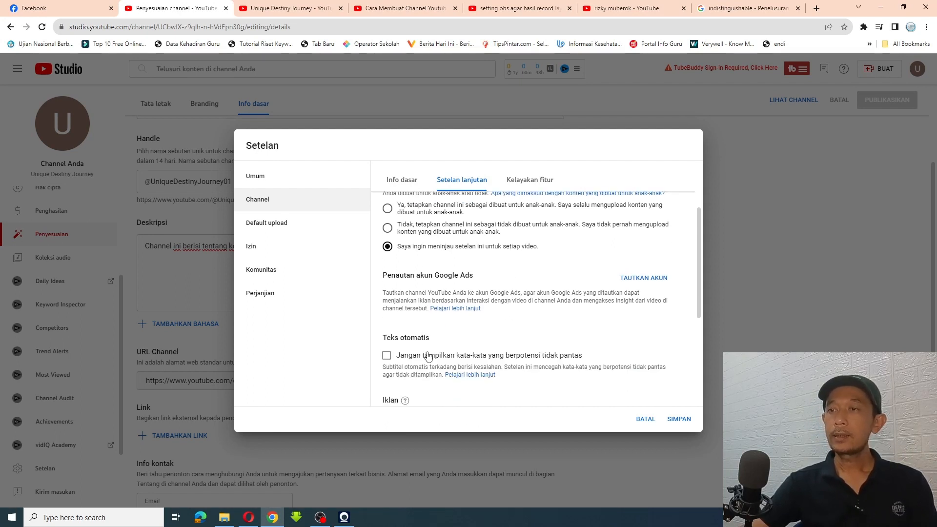
{"action": "scroll", "coordinate": [424, 354], "scroll_direction": "down", "scroll_amount": 1}
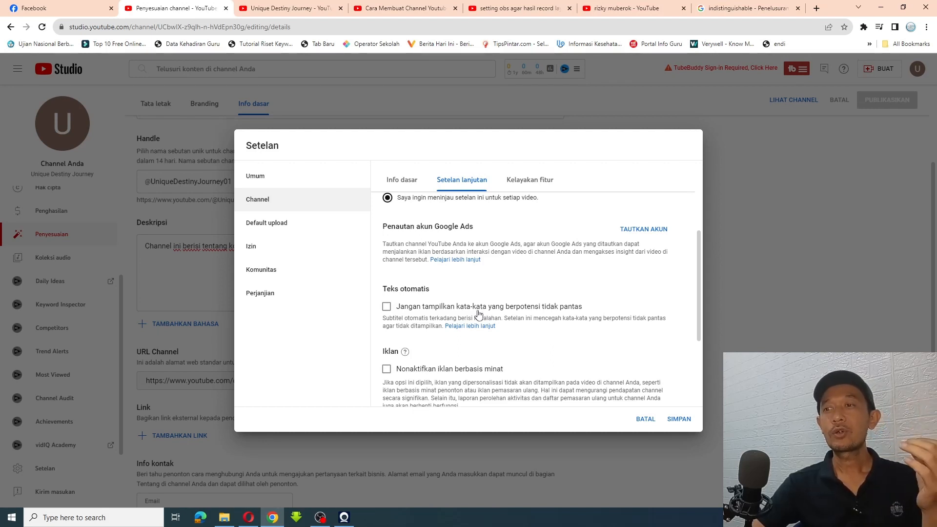
{"action": "left_click", "coordinate": [389, 309]}
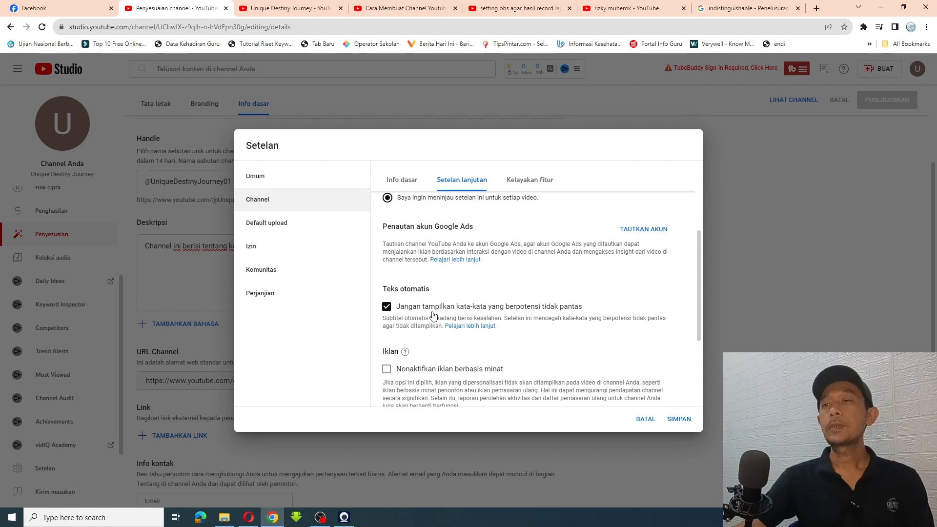
{"action": "scroll", "coordinate": [439, 317], "scroll_direction": "down", "scroll_amount": 2}
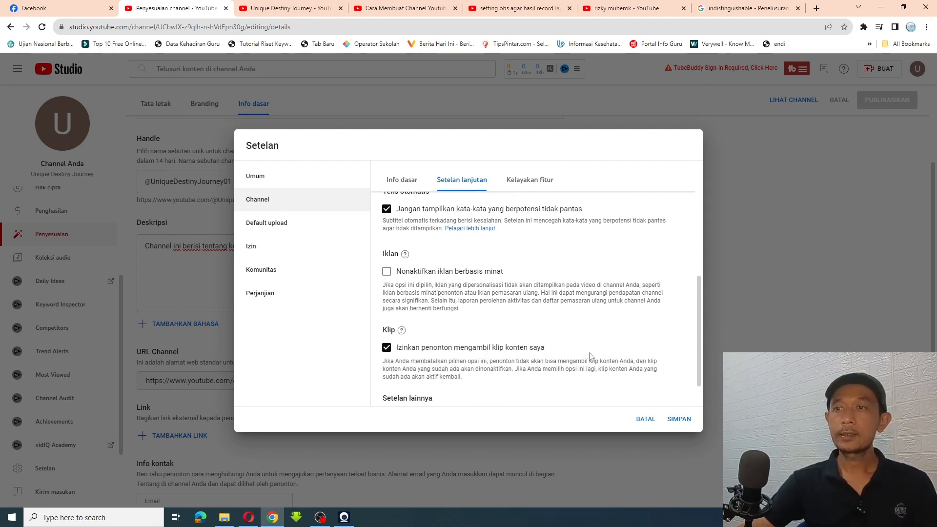
{"action": "scroll", "coordinate": [600, 336], "scroll_direction": "down", "scroll_amount": 1}
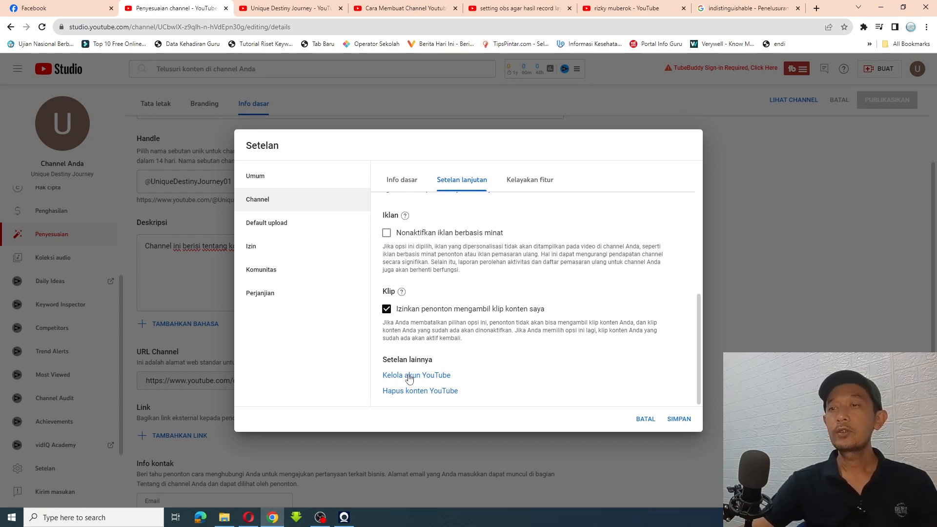
{"action": "left_click", "coordinate": [534, 183]}
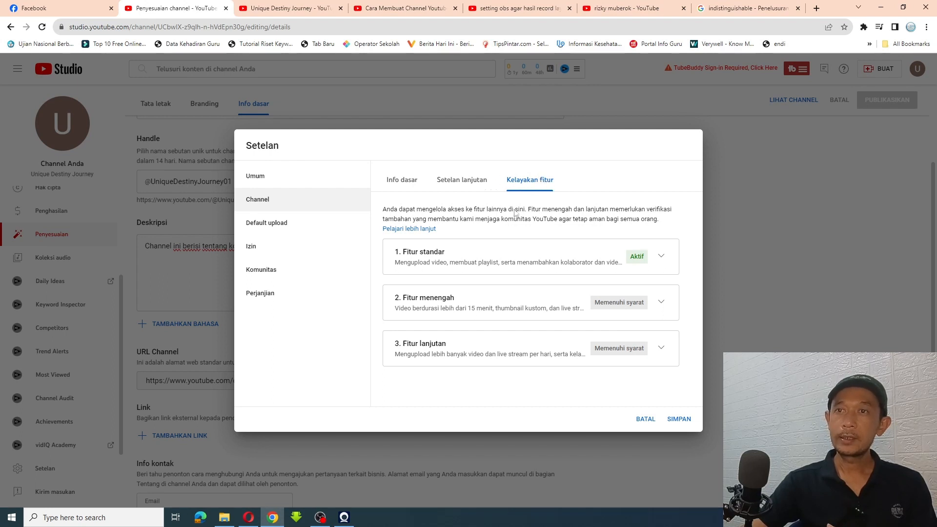
Examine the default upload title and description fields and the visibility choices, leaving all of them unset
{"action": "left_click", "coordinate": [280, 226]}
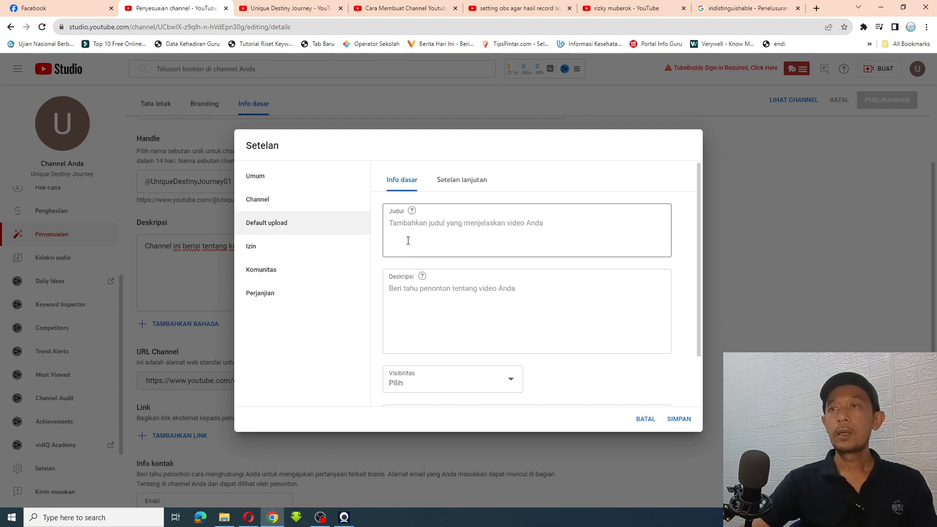
{"action": "scroll", "coordinate": [439, 258], "scroll_direction": "down", "scroll_amount": 2}
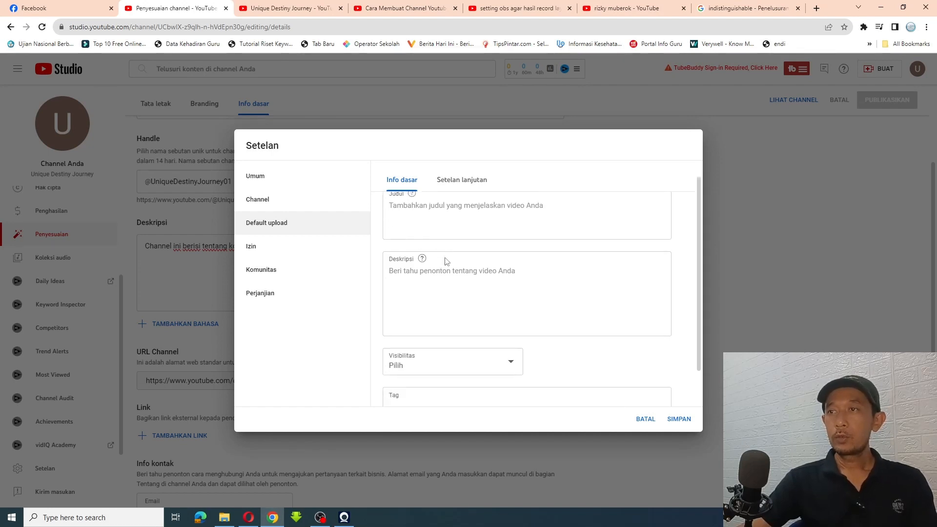
{"action": "scroll", "coordinate": [444, 256], "scroll_direction": "up", "scroll_amount": 2}
{"action": "left_click", "coordinate": [425, 226]}
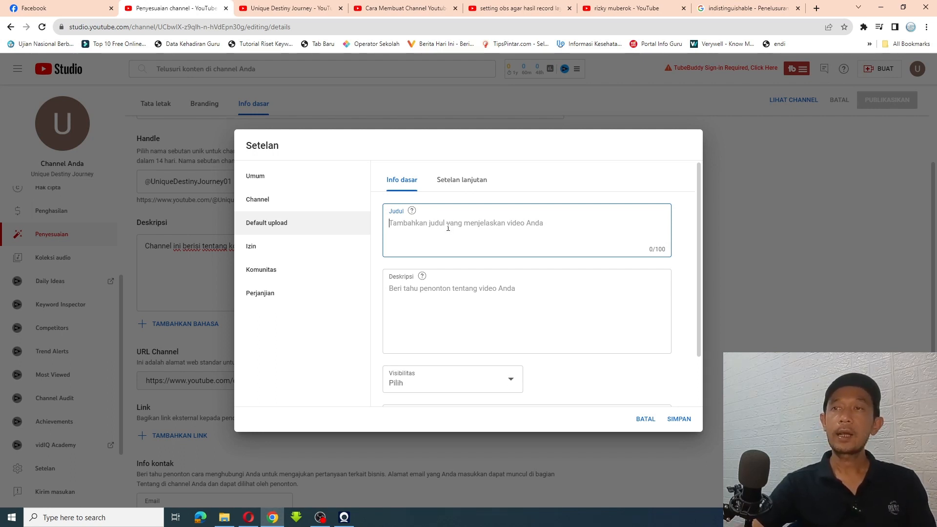
{"action": "left_click", "coordinate": [487, 304]}
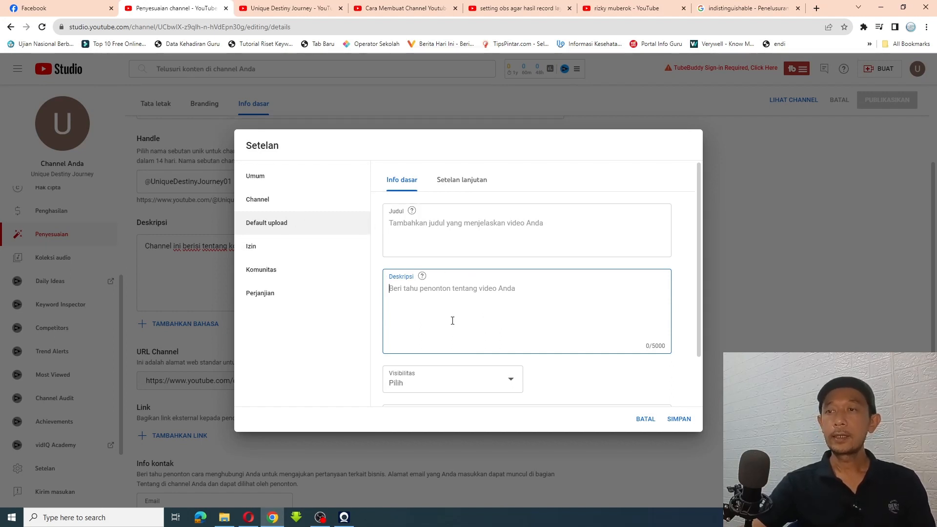
{"action": "scroll", "coordinate": [454, 322], "scroll_direction": "down", "scroll_amount": 2}
{"action": "left_click", "coordinate": [512, 324]}
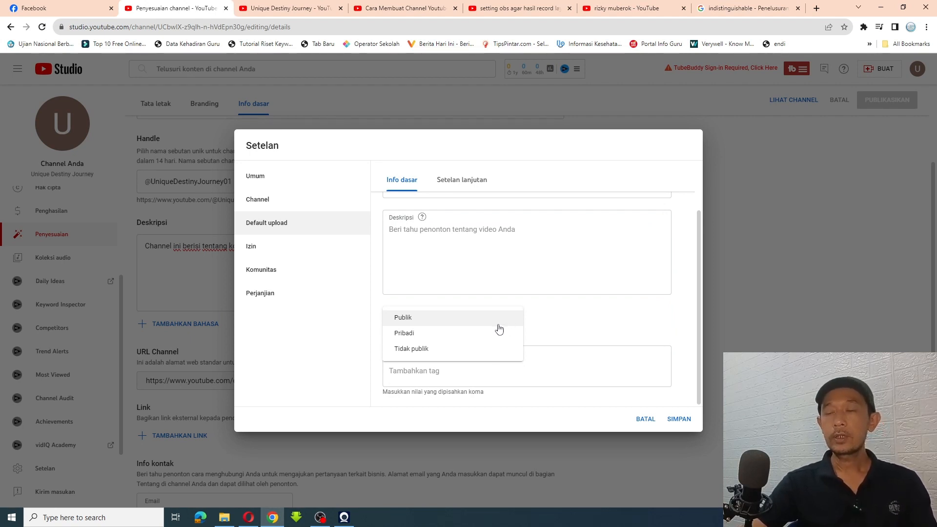
{"action": "left_click", "coordinate": [580, 318]}
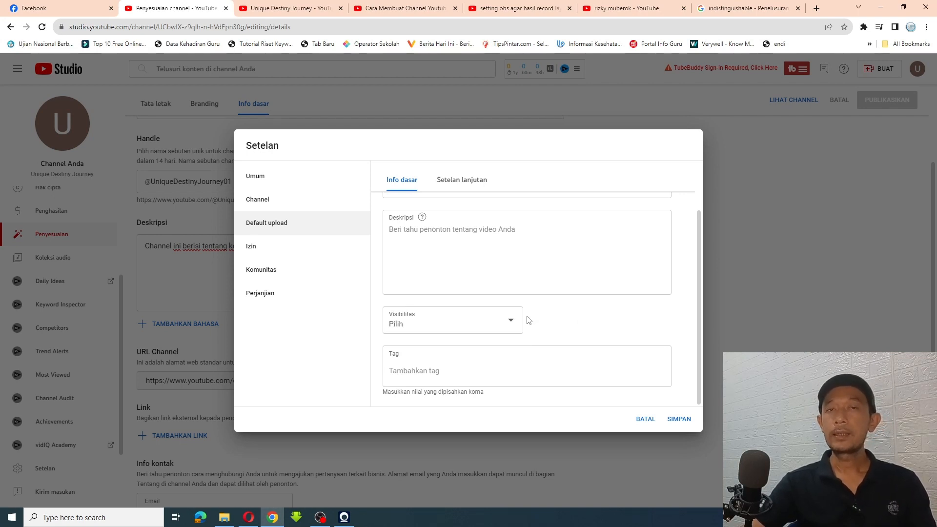
Add the default upload tags "unique destiny journey" and "kejadian unik di dunia"
{"action": "left_click", "coordinate": [481, 363]}
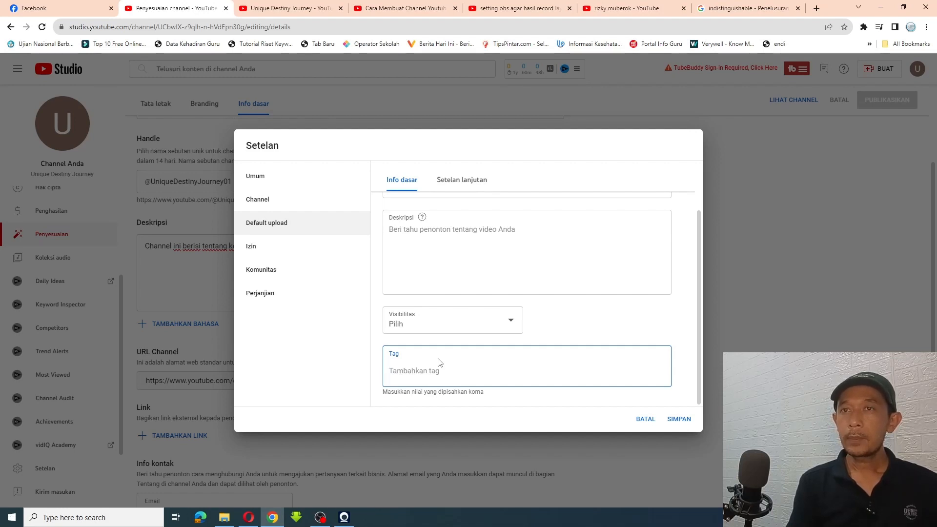
{"action": "type", "text": "uni"}
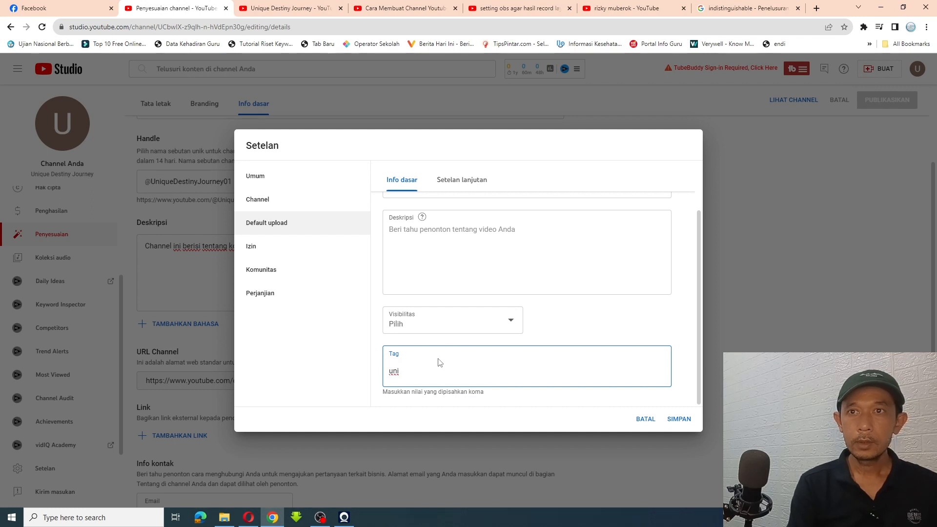
{"action": "type", "text": "que"}
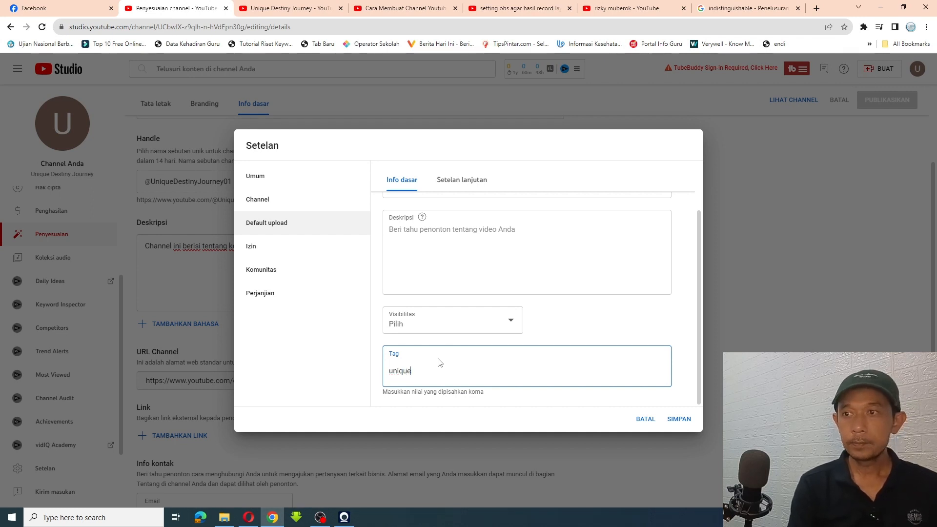
{"action": "type", "text": " destiny journey"}
{"action": "key", "text": "Return"}
{"action": "type", "text": "keja"}
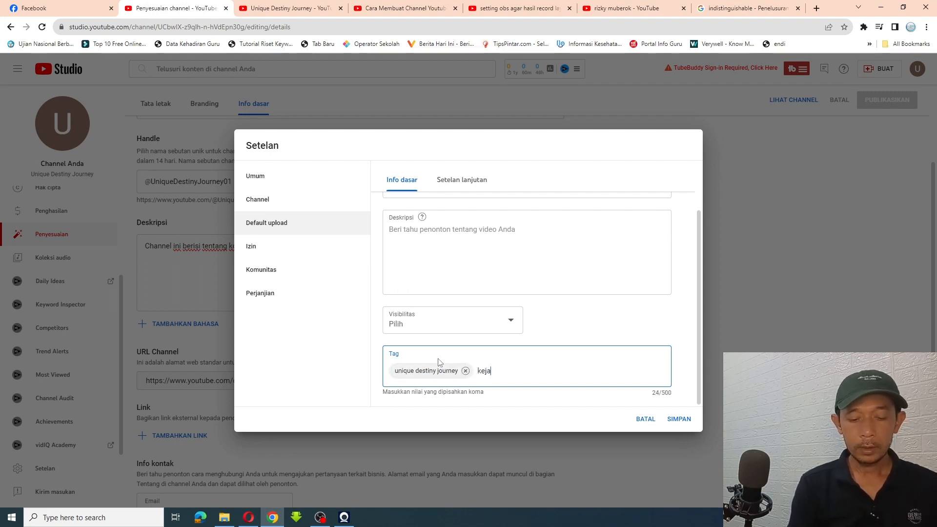
{"action": "type", "text": "dian unik di dunia"}
{"action": "key", "text": "Return"}
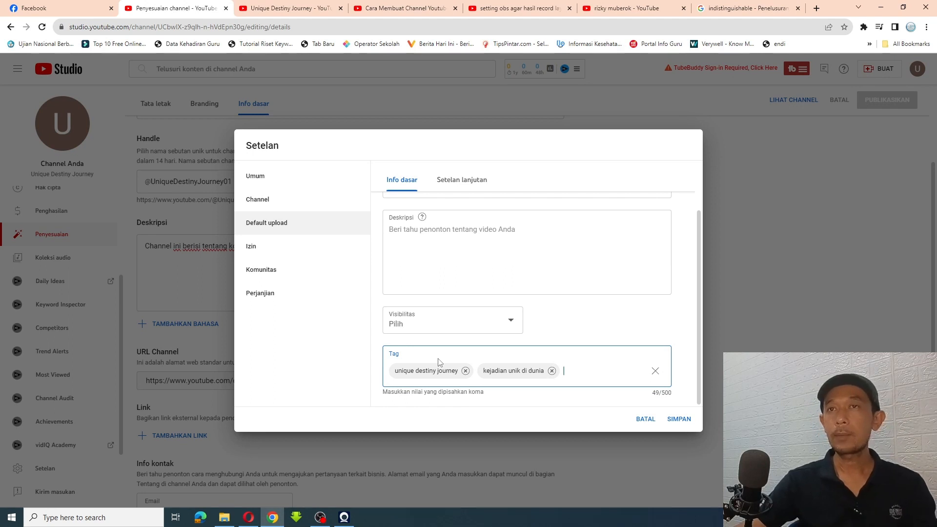
In the advanced upload defaults, keep the licence as "Lisensi YouTube Standar" and set the category to "Perjalanan & Acara"
{"action": "left_click", "coordinate": [473, 181]}
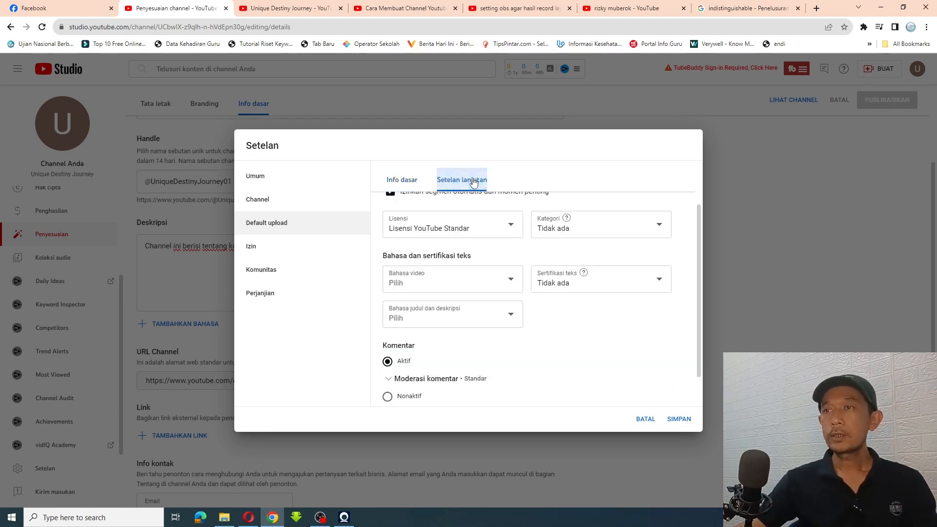
{"action": "scroll", "coordinate": [502, 293], "scroll_direction": "up", "scroll_amount": 2}
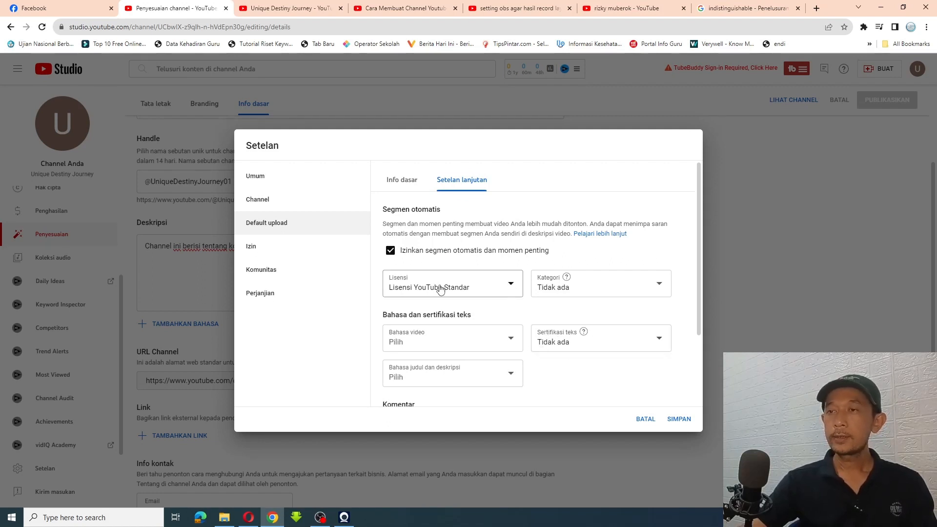
{"action": "left_click", "coordinate": [511, 287]}
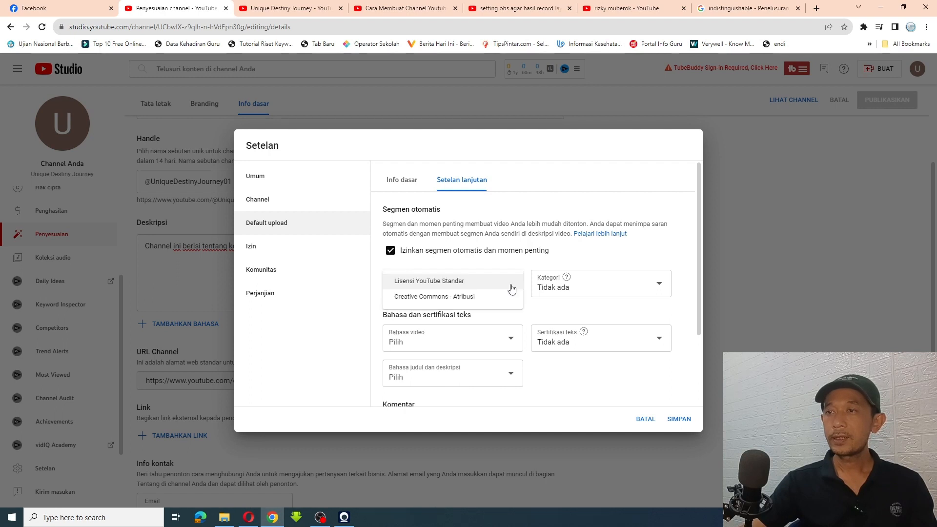
{"action": "left_click", "coordinate": [512, 288]}
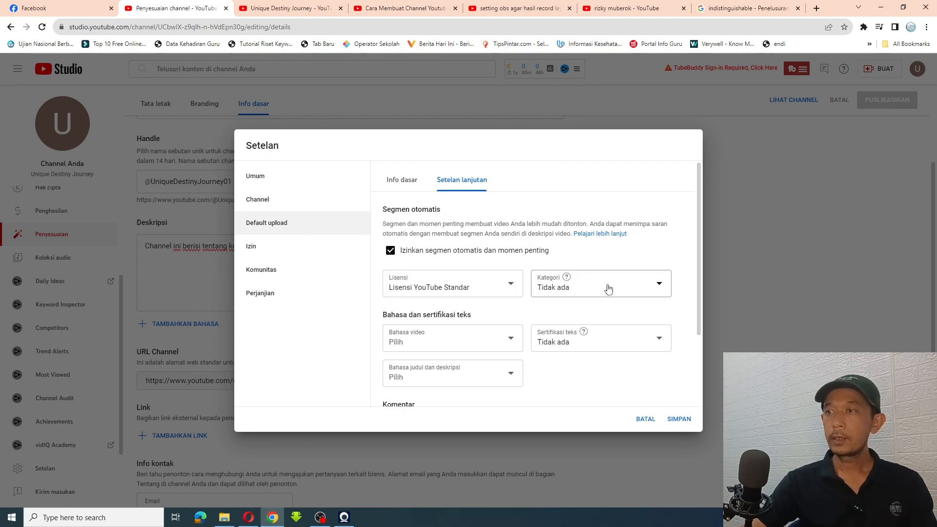
{"action": "left_click", "coordinate": [643, 288]}
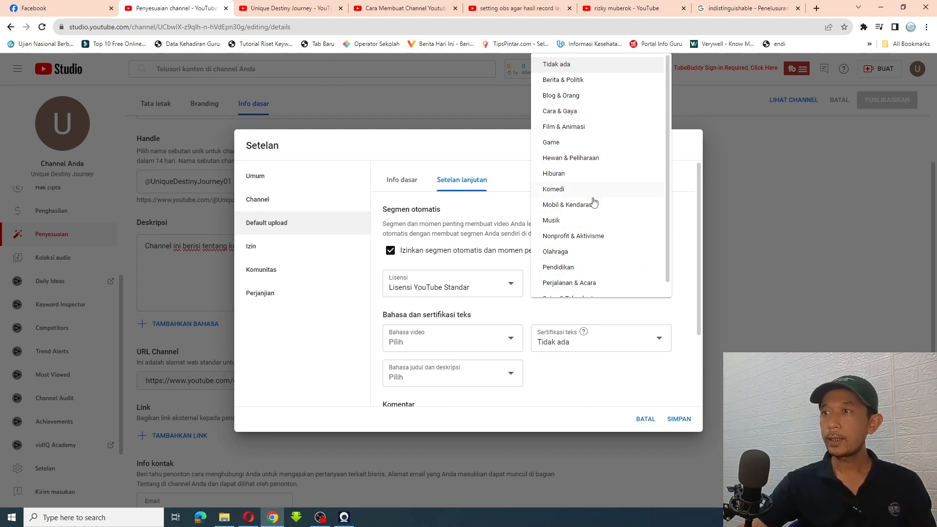
{"action": "scroll", "coordinate": [601, 269], "scroll_direction": "down", "scroll_amount": 1}
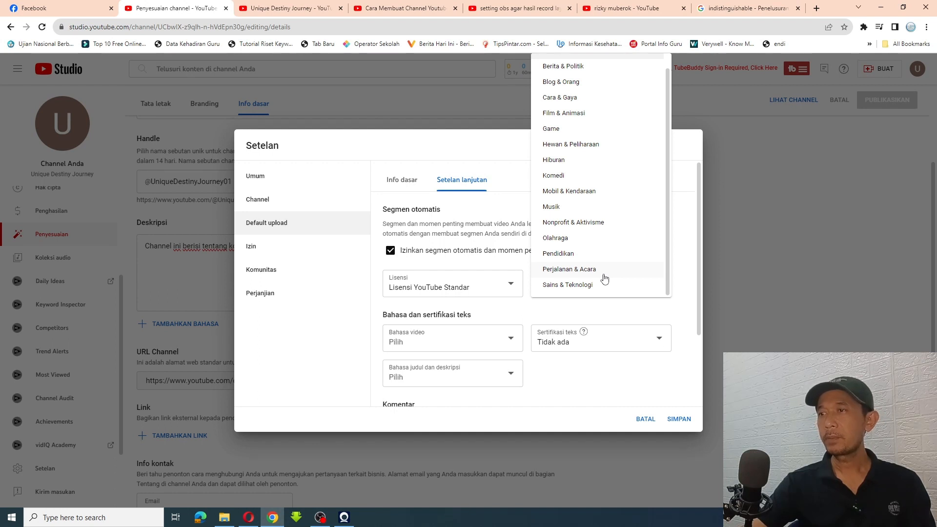
{"action": "left_click", "coordinate": [587, 270]}
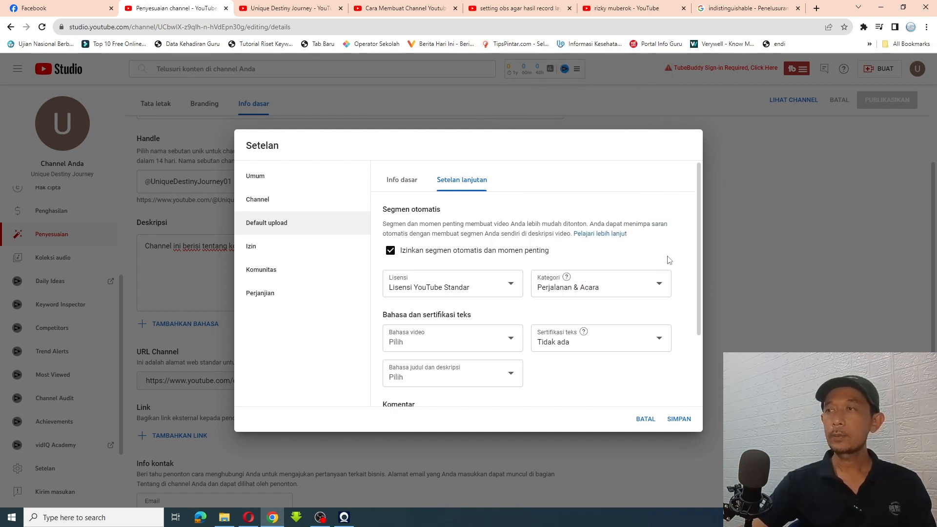
Set the default video language for uploads to Indonesia
{"action": "left_click", "coordinate": [502, 344]}
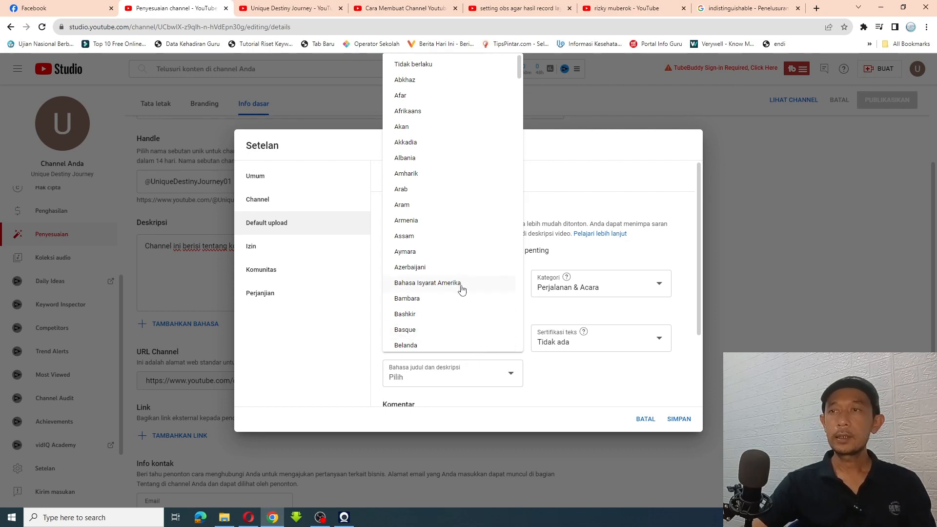
{"action": "scroll", "coordinate": [444, 282], "scroll_direction": "down", "scroll_amount": 2}
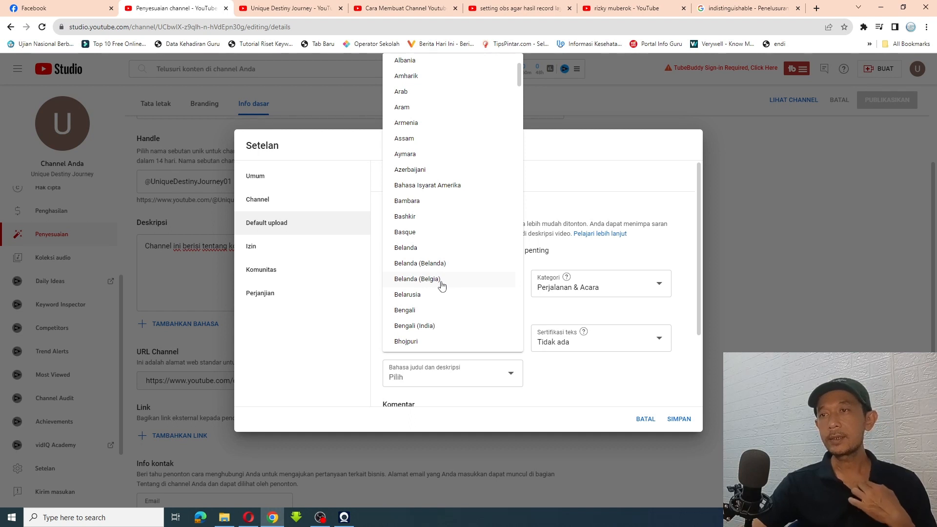
{"action": "scroll", "coordinate": [441, 286], "scroll_direction": "down", "scroll_amount": 10}
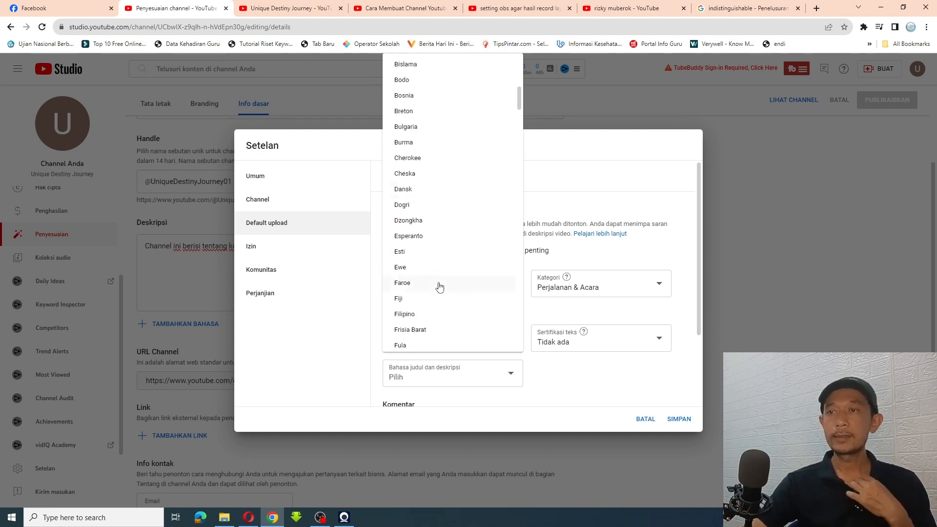
{"action": "scroll", "coordinate": [439, 285], "scroll_direction": "down", "scroll_amount": 4}
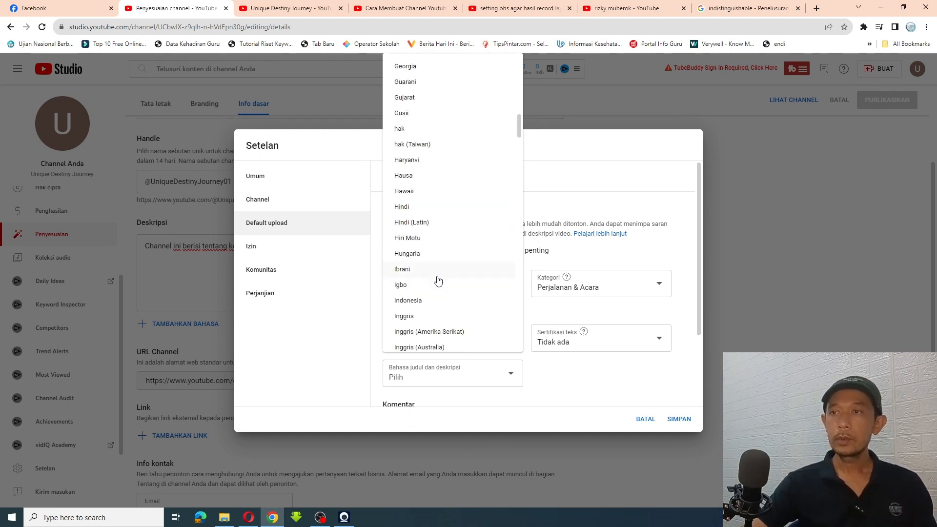
{"action": "left_click", "coordinate": [395, 300]}
Set the default title and description language to Indonesia
{"action": "left_click", "coordinate": [512, 379]}
{"action": "scroll", "coordinate": [454, 285], "scroll_direction": "down", "scroll_amount": 5}
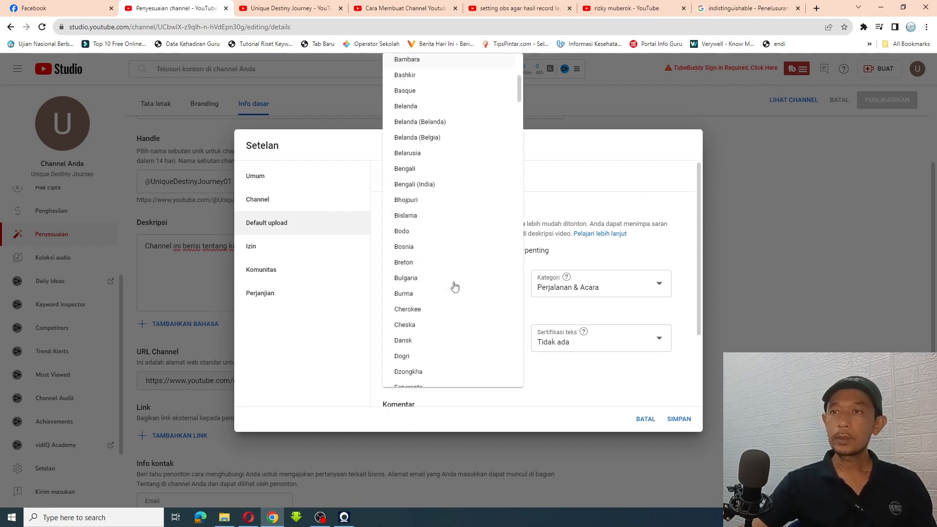
{"action": "scroll", "coordinate": [450, 285], "scroll_direction": "down", "scroll_amount": 10}
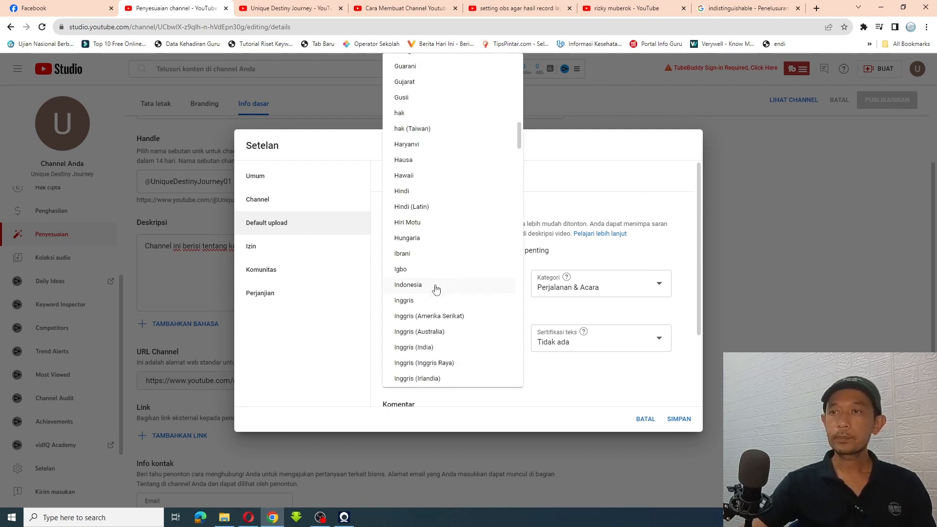
{"action": "scroll", "coordinate": [439, 293], "scroll_direction": "down", "scroll_amount": 3}
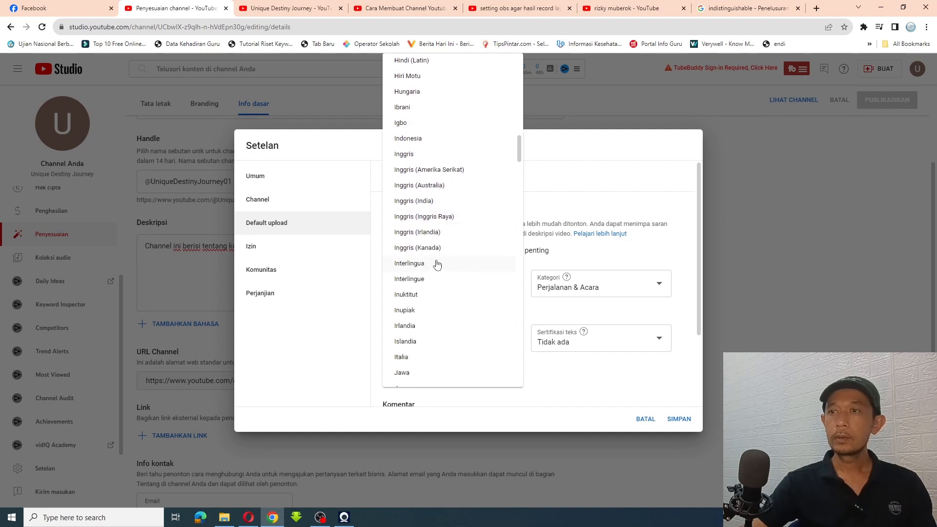
{"action": "scroll", "coordinate": [425, 313], "scroll_direction": "down", "scroll_amount": 2}
{"action": "scroll", "coordinate": [429, 320], "scroll_direction": "up", "scroll_amount": 2}
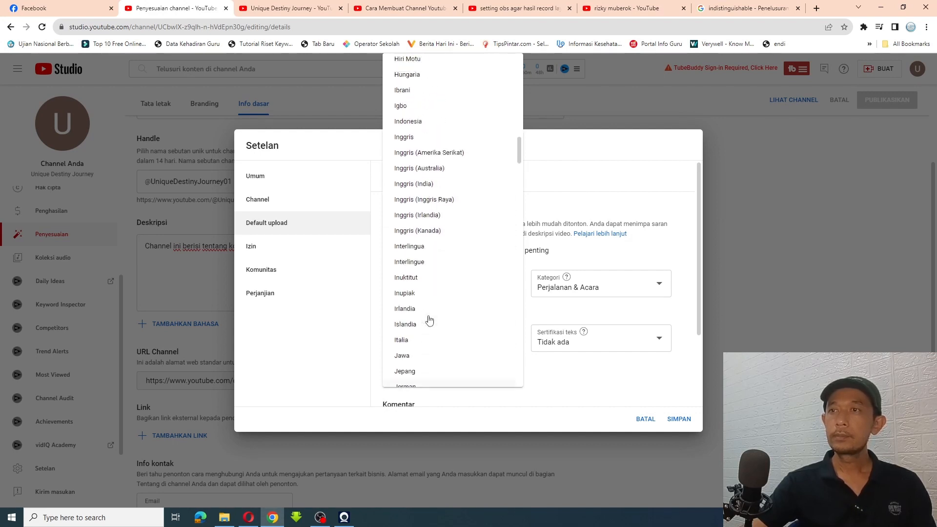
{"action": "left_click", "coordinate": [415, 139]}
Review the default comment moderation levels and try out the option to show how many viewers like the video, leaving it enabled
{"action": "scroll", "coordinate": [627, 351], "scroll_direction": "down", "scroll_amount": 2}
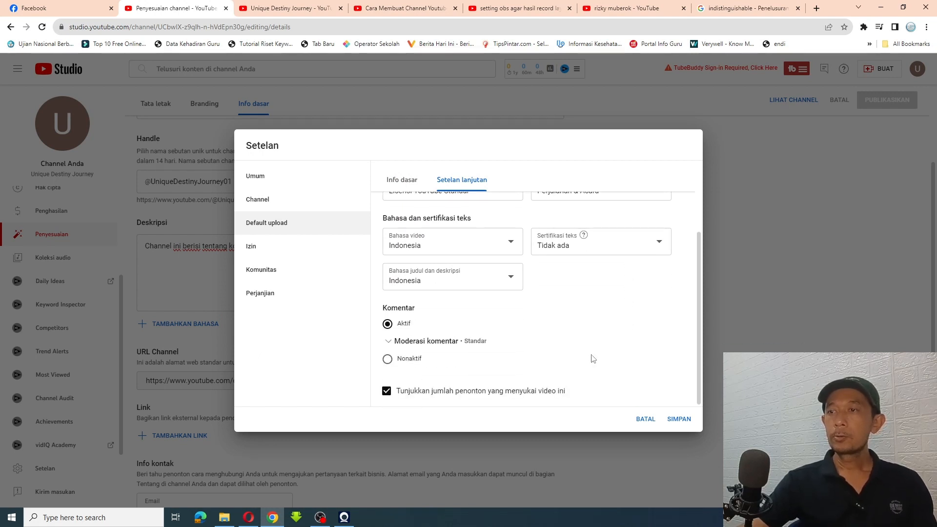
{"action": "left_click", "coordinate": [395, 343]}
{"action": "scroll", "coordinate": [542, 347], "scroll_direction": "down", "scroll_amount": 1}
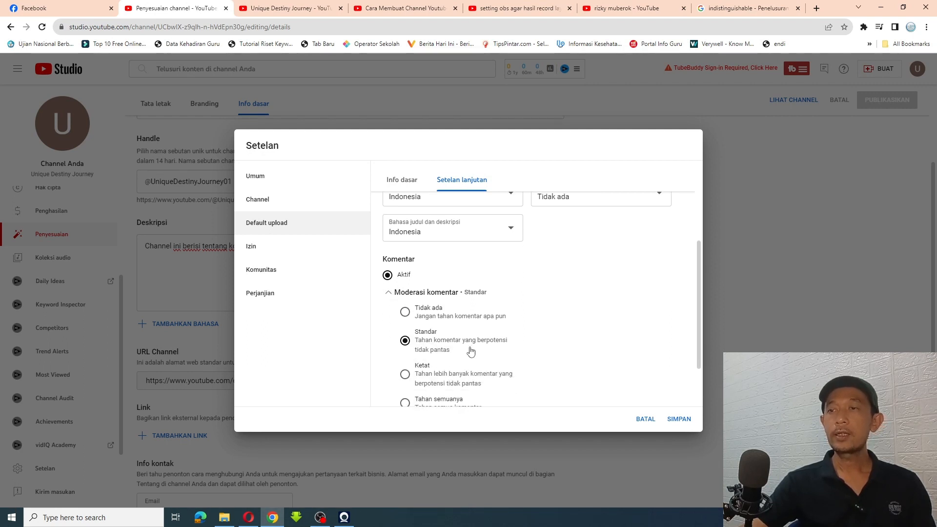
{"action": "scroll", "coordinate": [471, 351], "scroll_direction": "down", "scroll_amount": 2}
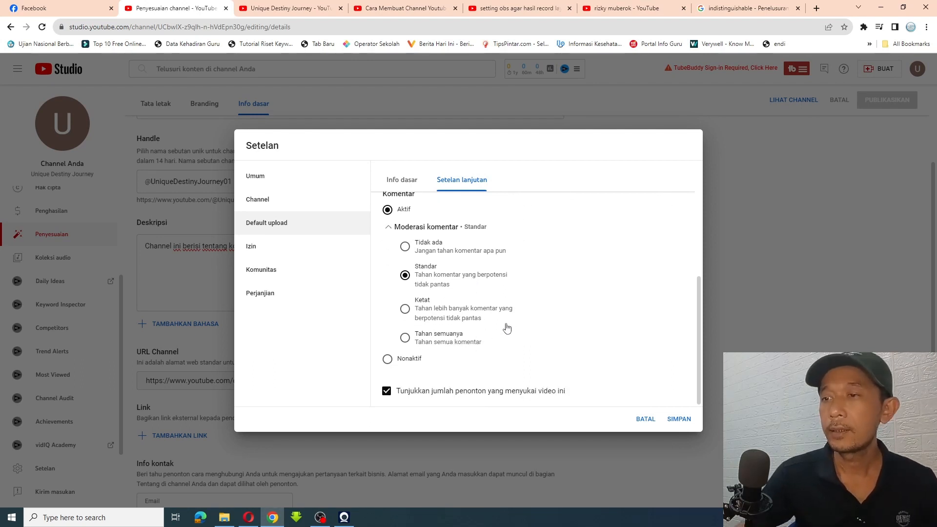
{"action": "left_click", "coordinate": [386, 392]}
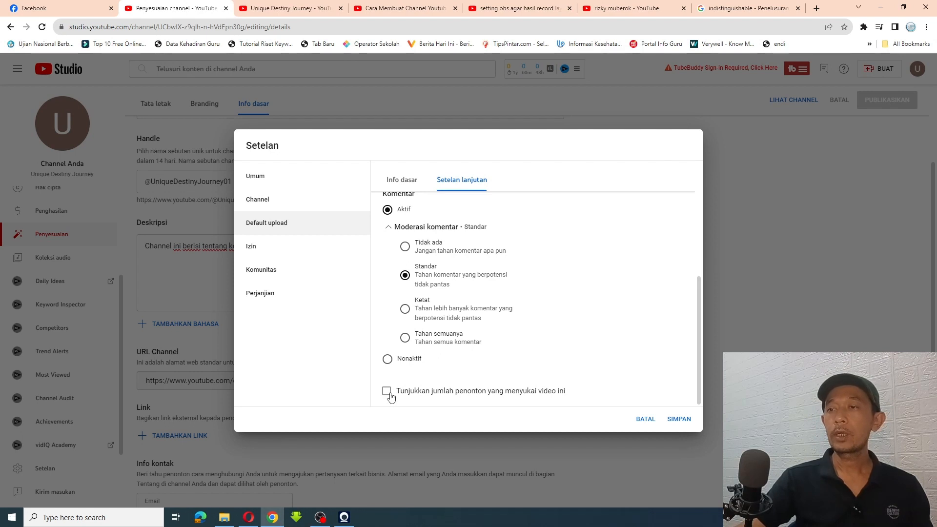
{"action": "left_click", "coordinate": [386, 391]}
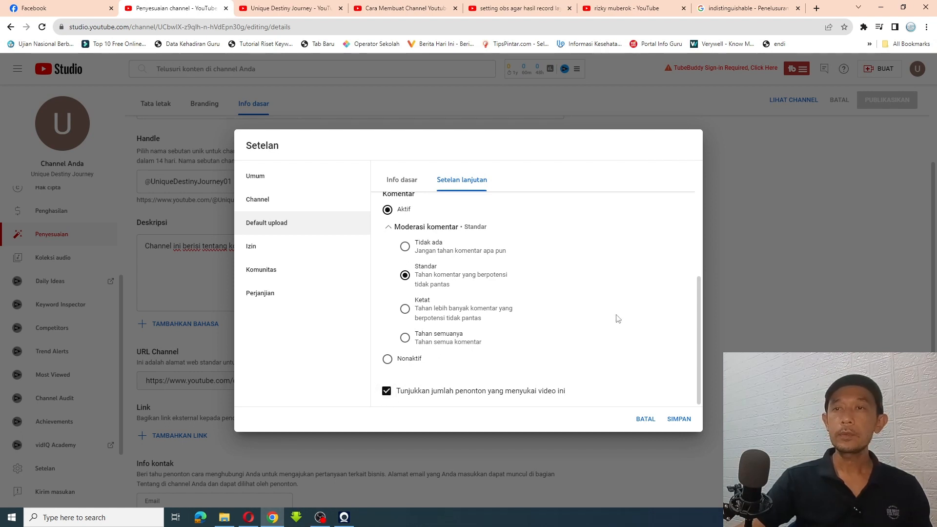
Check the permissions, community, agreements and general settings, and save all the channel settings
{"action": "left_click", "coordinate": [254, 247]}
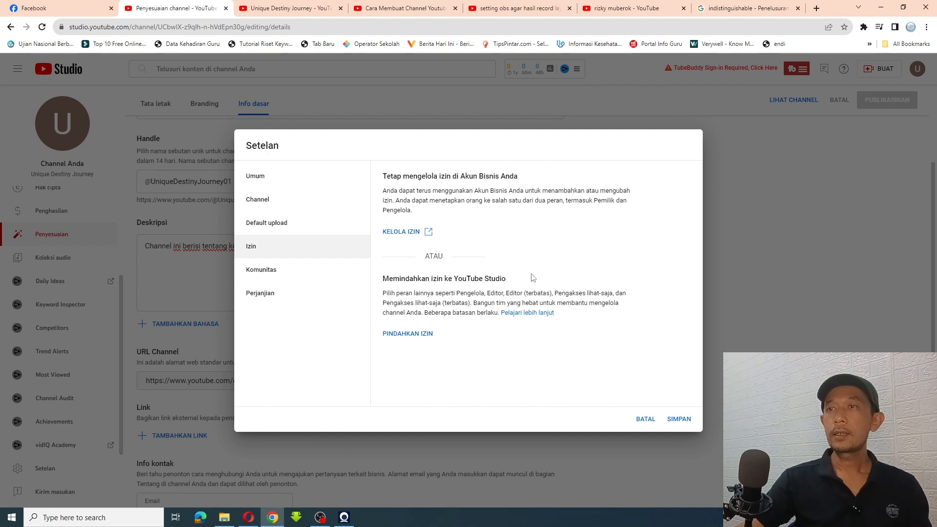
{"action": "left_click", "coordinate": [264, 270]}
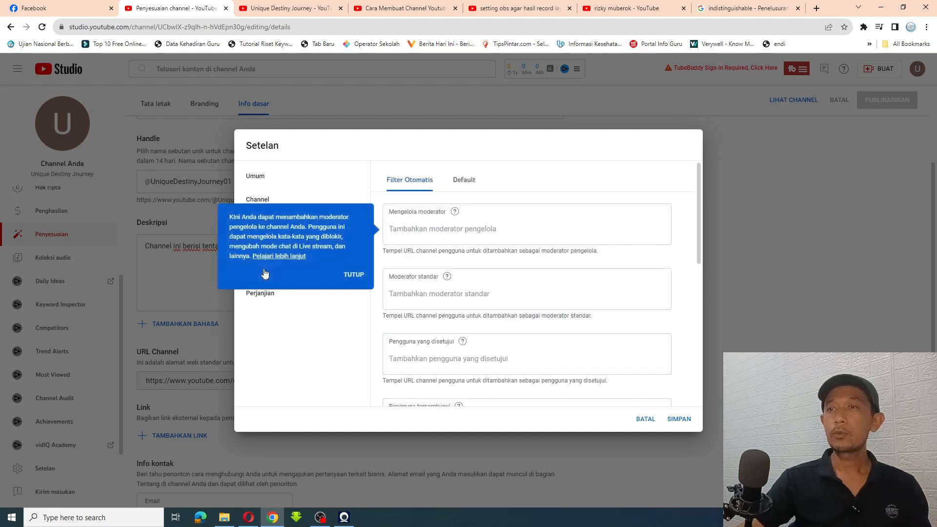
{"action": "left_click", "coordinate": [263, 298]}
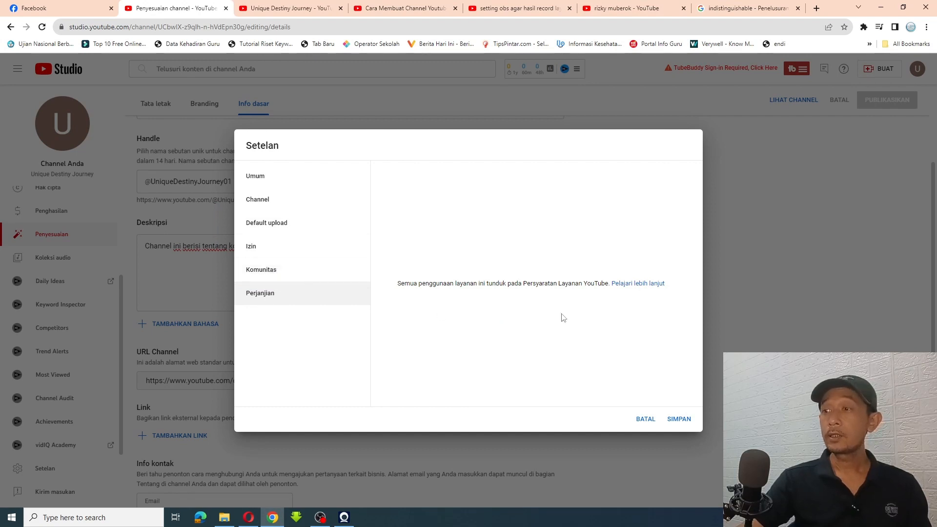
{"action": "left_click", "coordinate": [251, 182]}
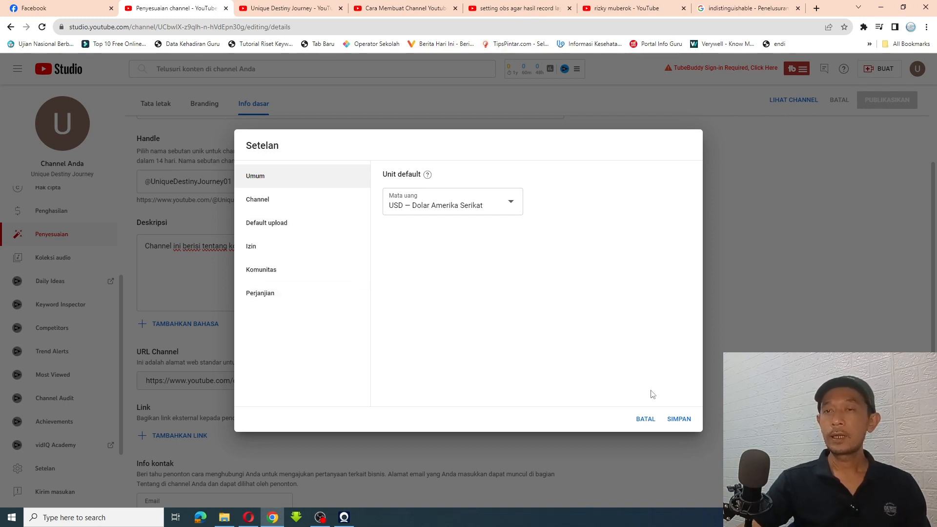
{"action": "left_click", "coordinate": [679, 419]}
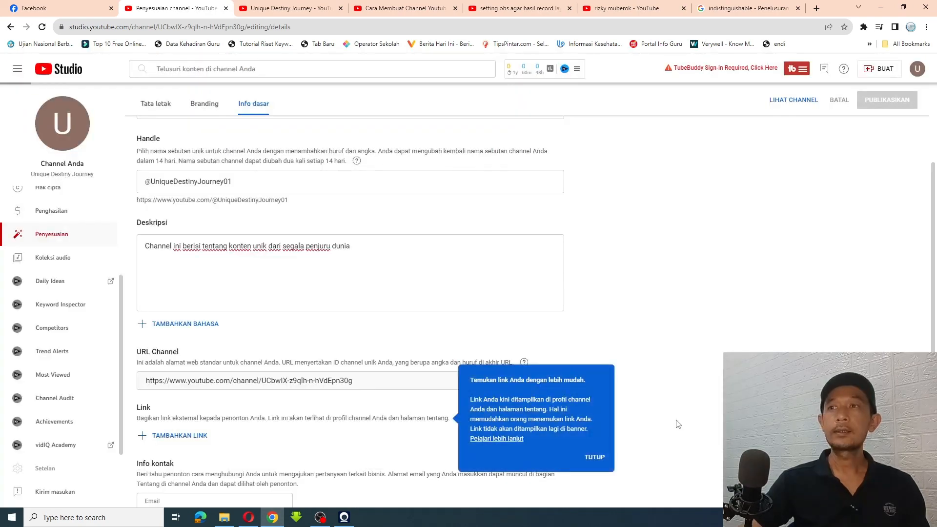